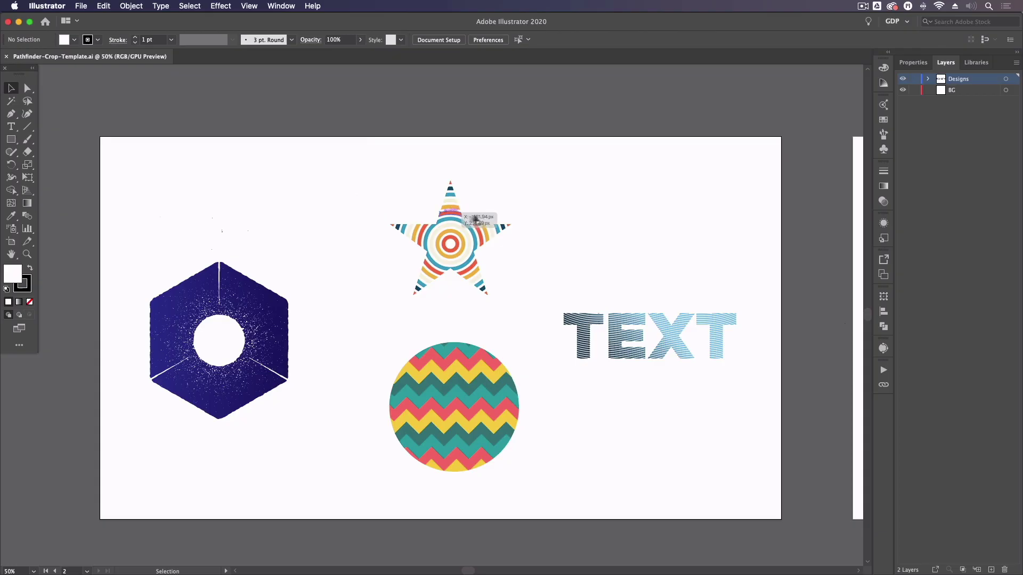
Pan from the finished designs to the source artboard with the grey nut, speckled square and wavy TEXT
scroll(578, 274, "down", 2)
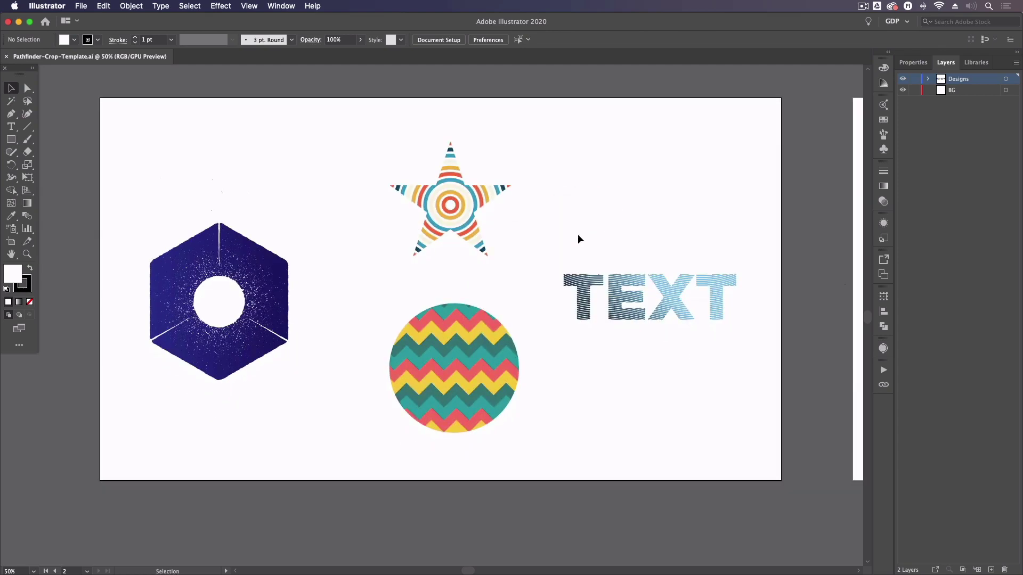
key("super+equal")
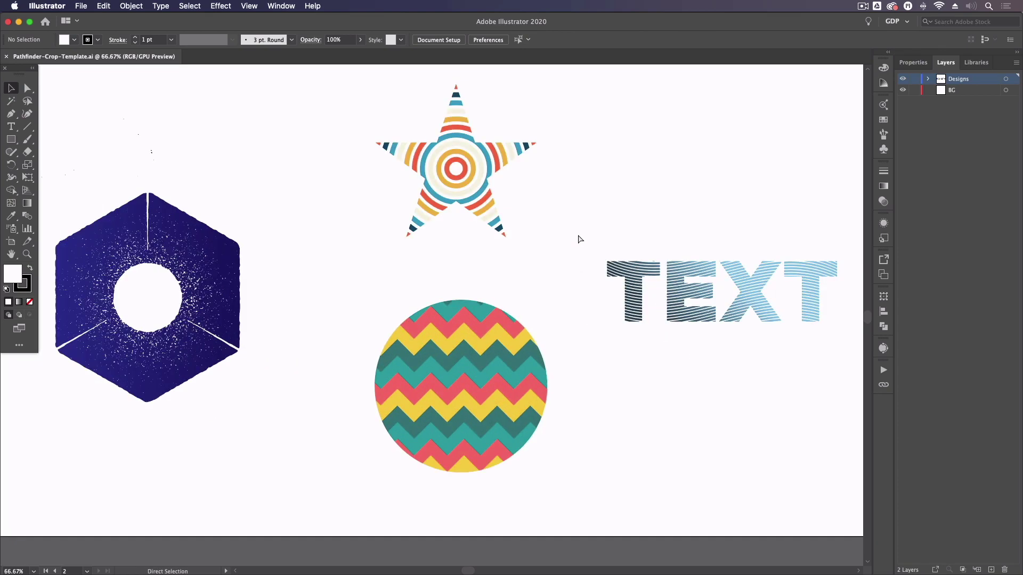
left_click_drag(298, 244, 507, 247)
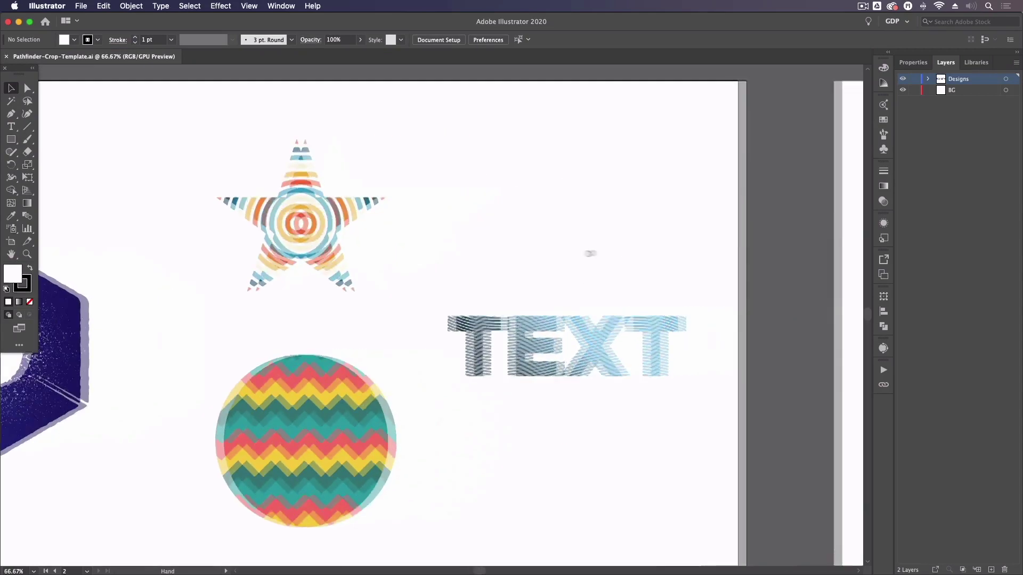
left_click_drag(590, 254, 456, 251)
left_click_drag(612, 267, 255, 263)
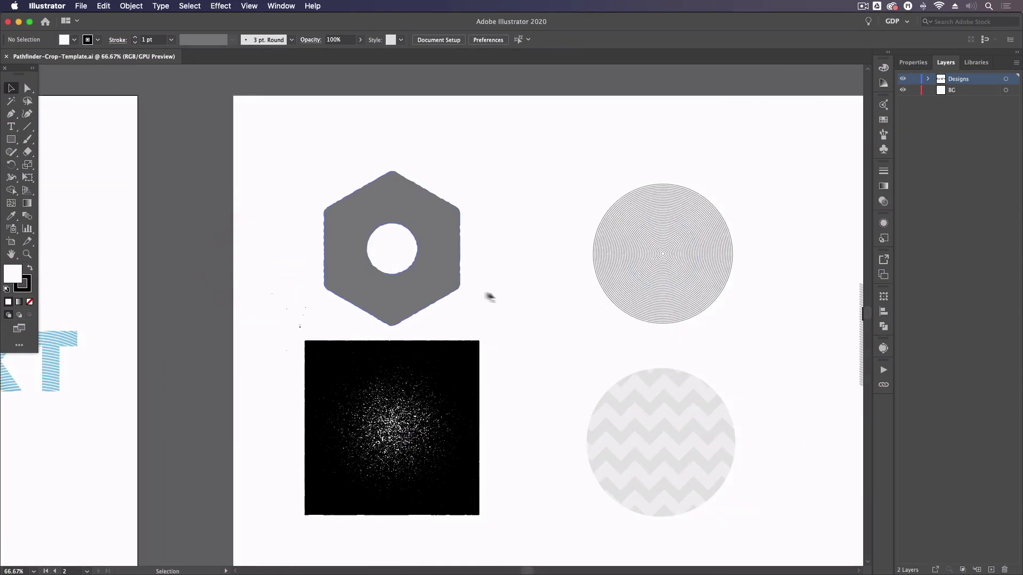
left_click_drag(560, 303, 327, 271)
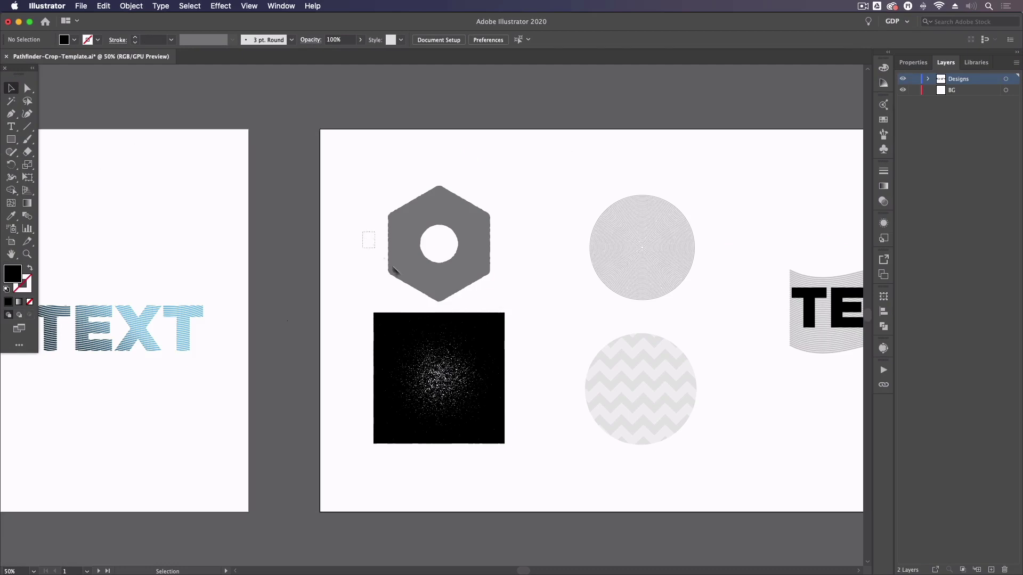
left_click_drag(363, 233, 462, 351)
key("super+plus")
key("super+plus")
key("super+plus")
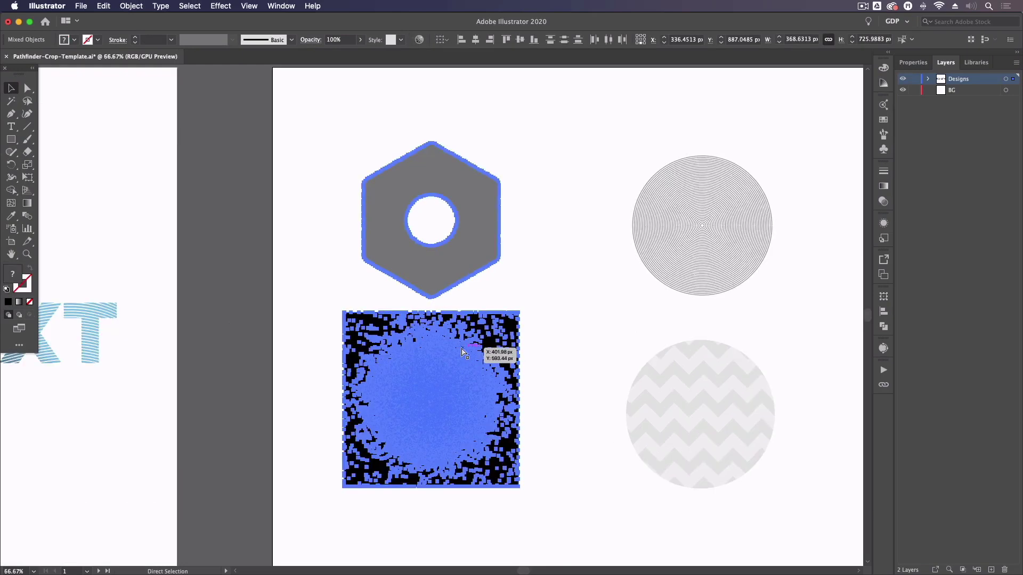
left_click(202, 269)
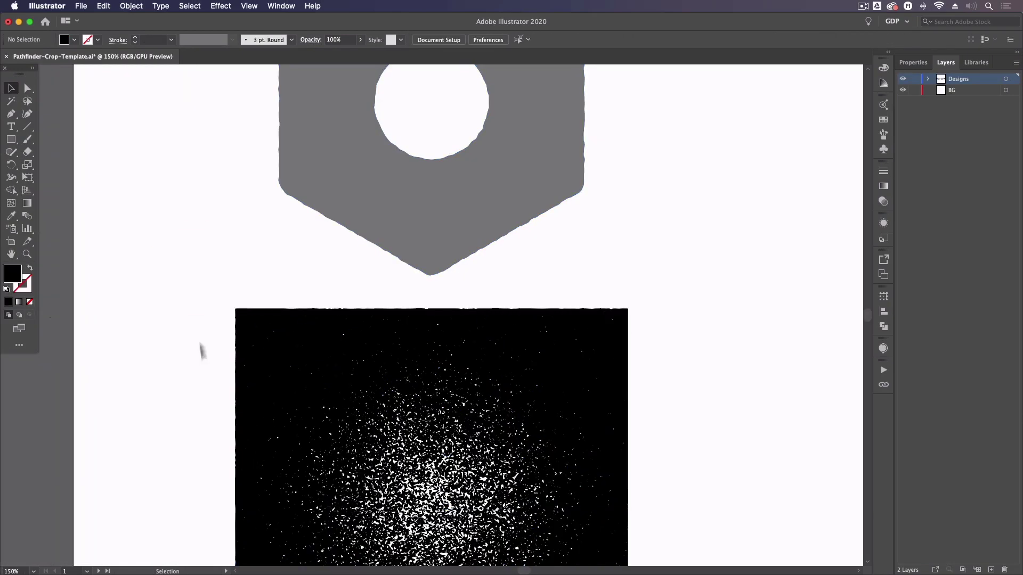
scroll(208, 346, "down", 5)
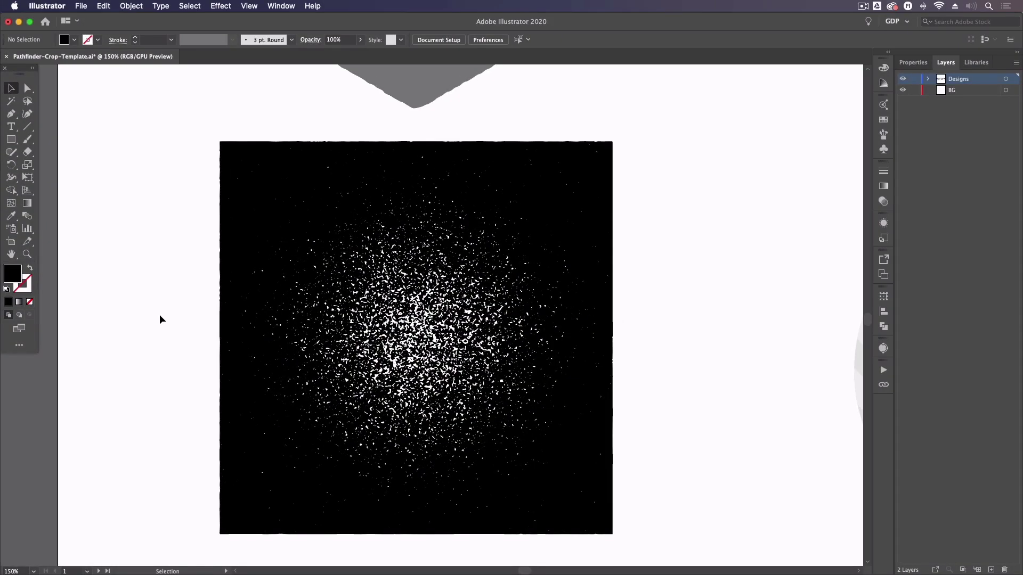
left_click(160, 316)
scroll(154, 344, "down", 1)
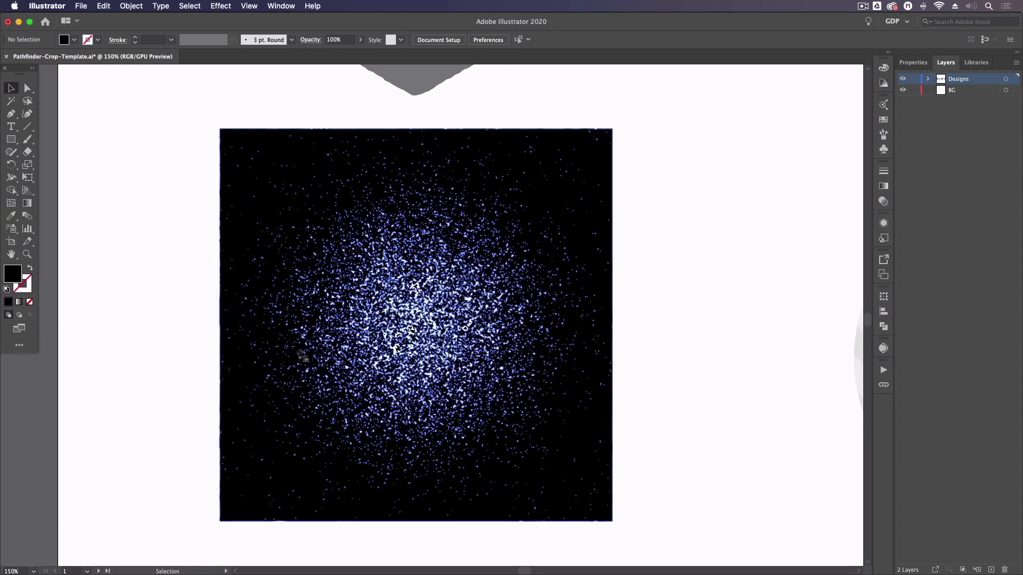
scroll(158, 344, "down", 1)
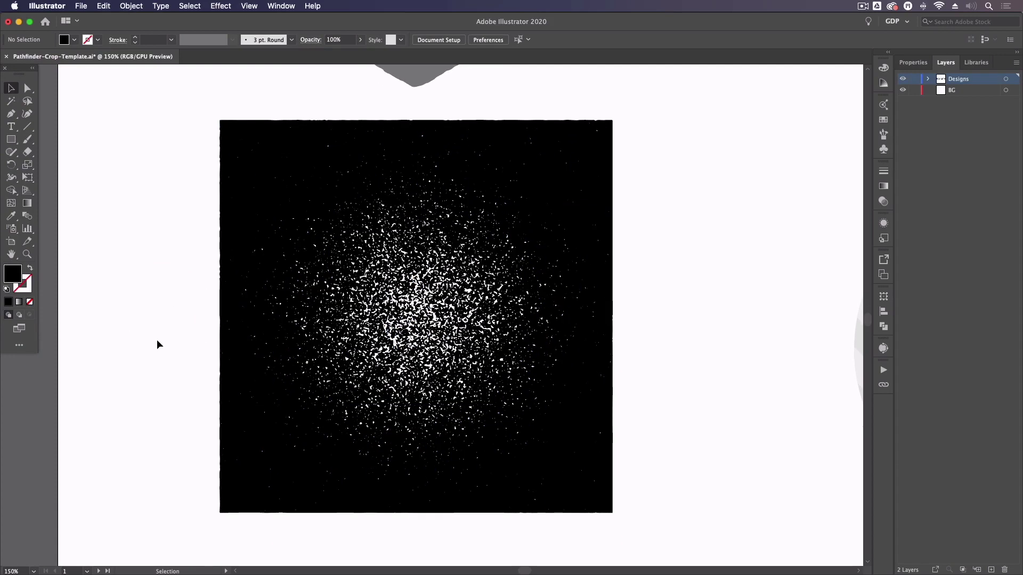
scroll(176, 333, "up", 10)
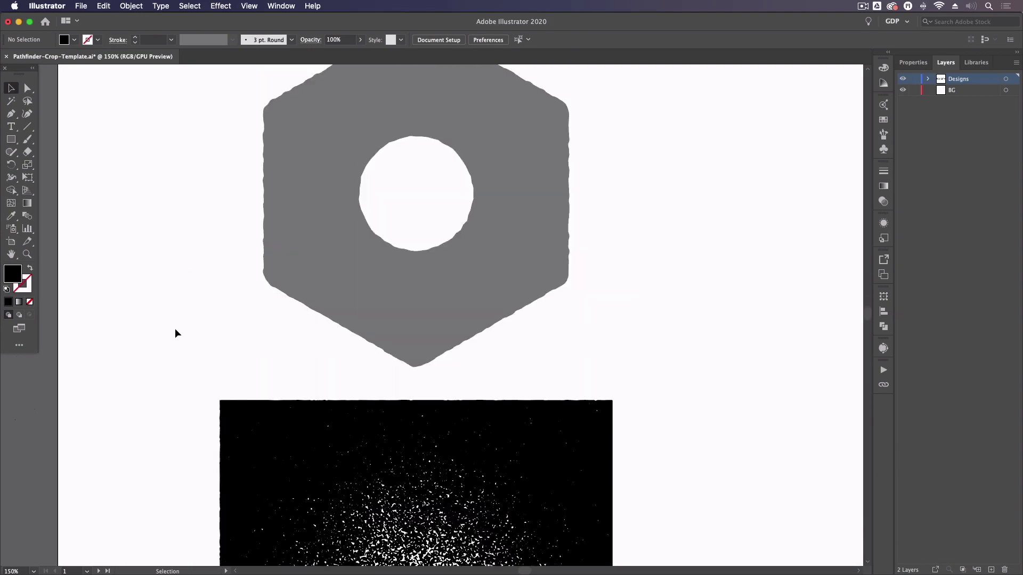
scroll(176, 333, "up", 1)
left_click(290, 307)
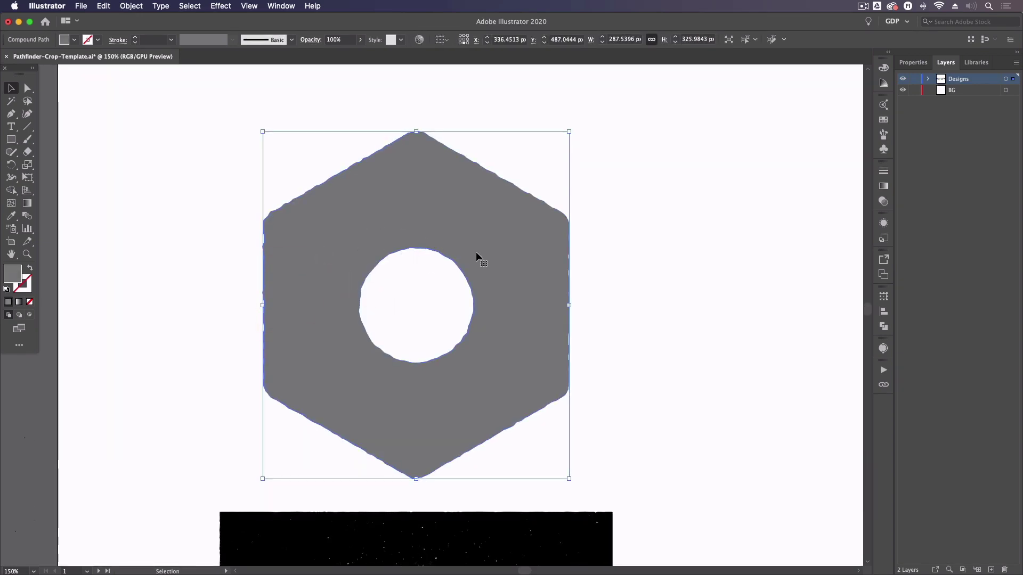
mouse_move(509, 324)
left_mouse_down()
mouse_move(429, 235)
mouse_move(206, 320)
mouse_move(508, 324)
left_mouse_up()
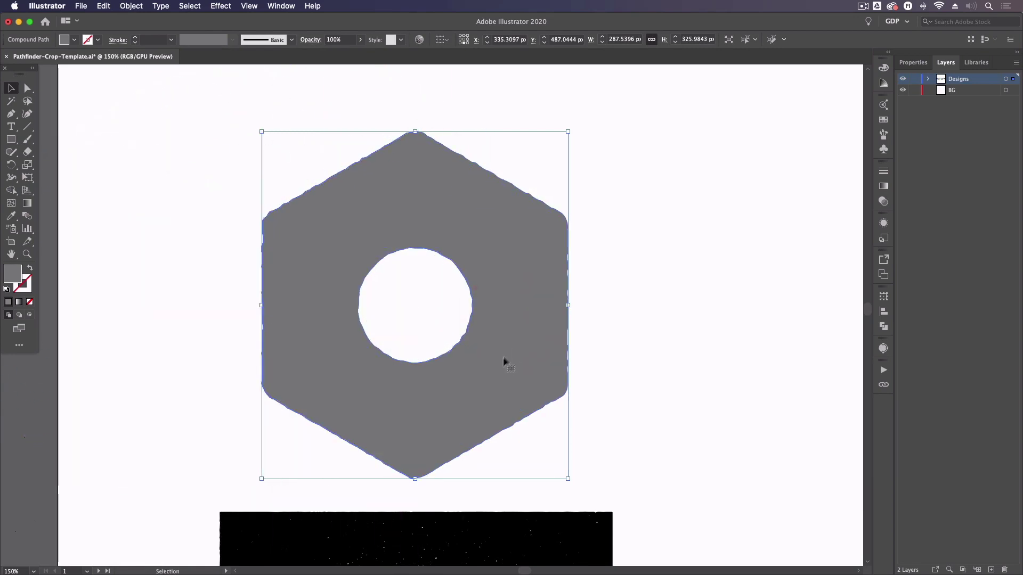
scroll(501, 365, "up", 1)
scroll(501, 365, "down", 10)
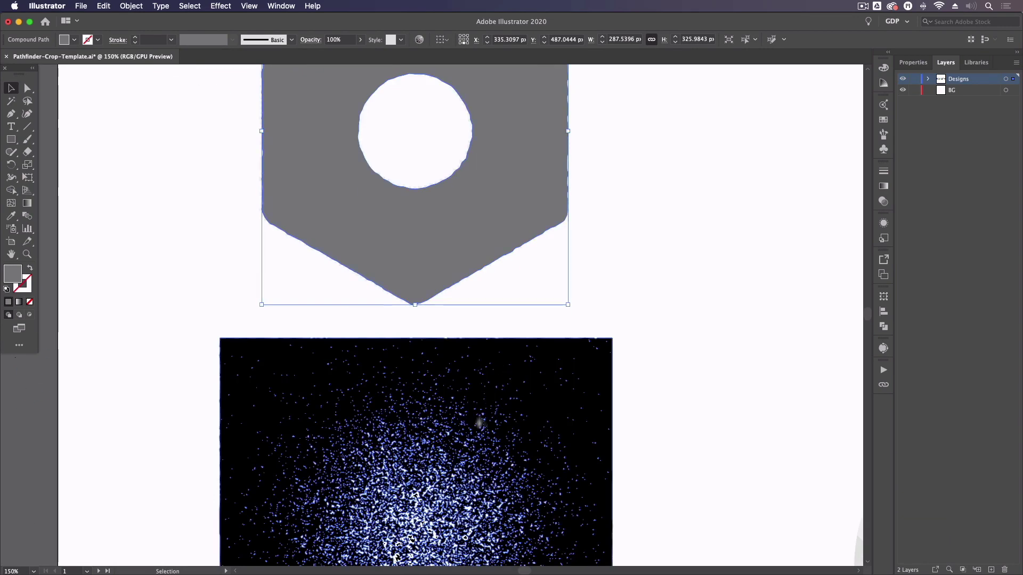
scroll(501, 365, "left", 2)
left_click(373, 169)
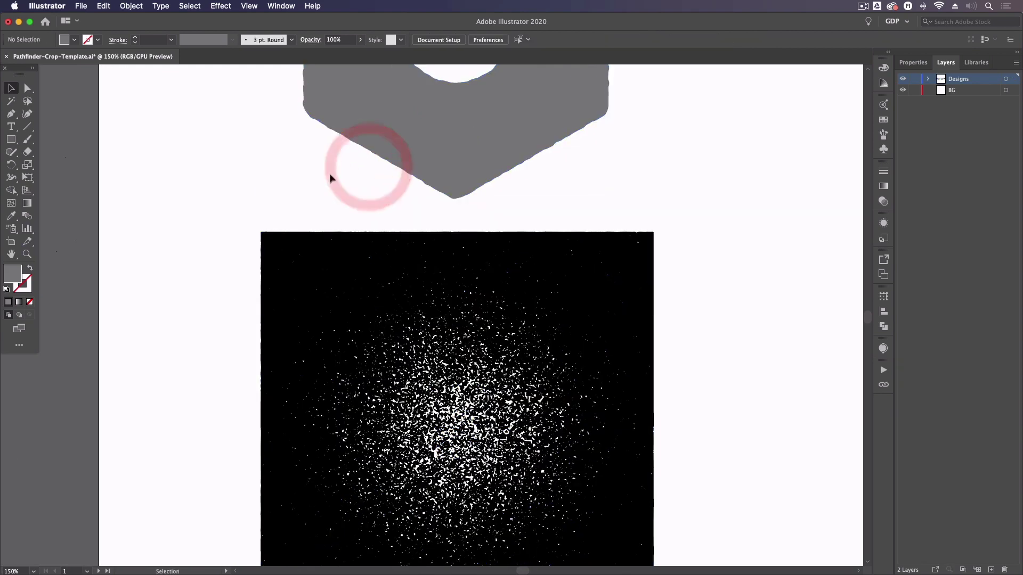
scroll(329, 258, "up", 3)
Select the grey nut and black square and align them on horizontal and vertical centres
key("super+minus")
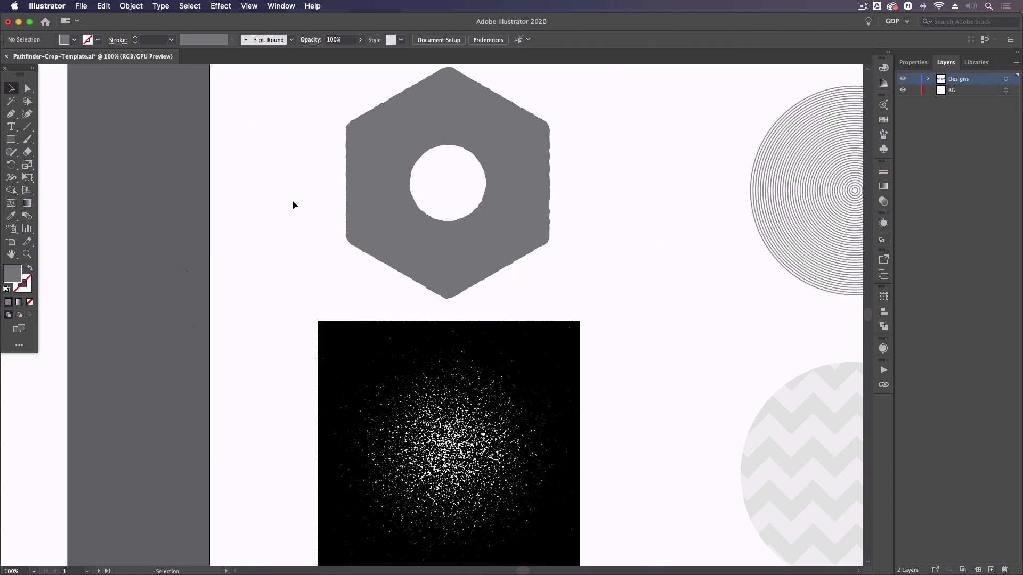
left_click_drag(292, 201, 442, 379)
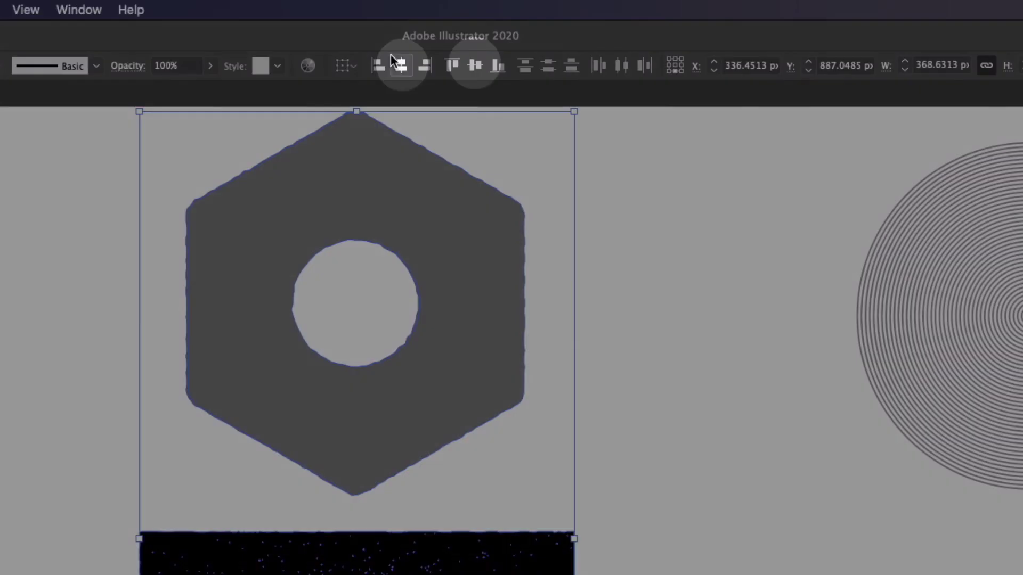
left_click(476, 39)
left_click(470, 67)
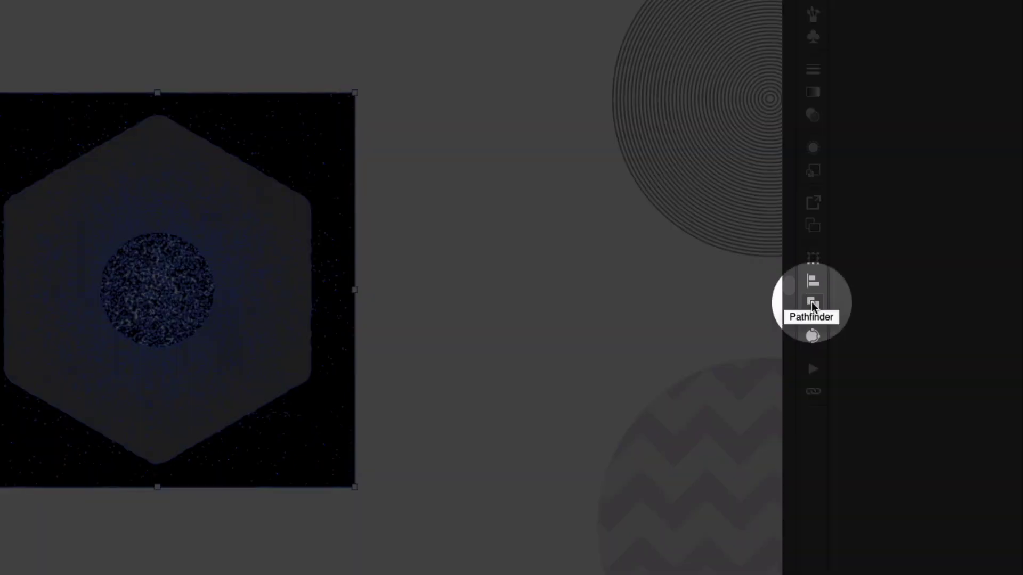
Show the full Pathfinder panel from the Window menu
left_click(812, 303)
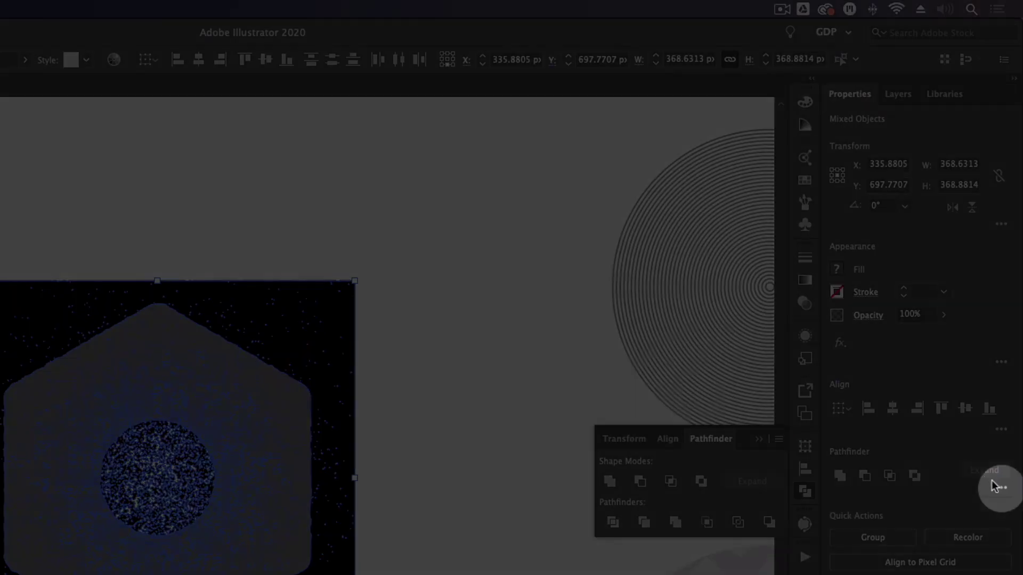
left_click(999, 487)
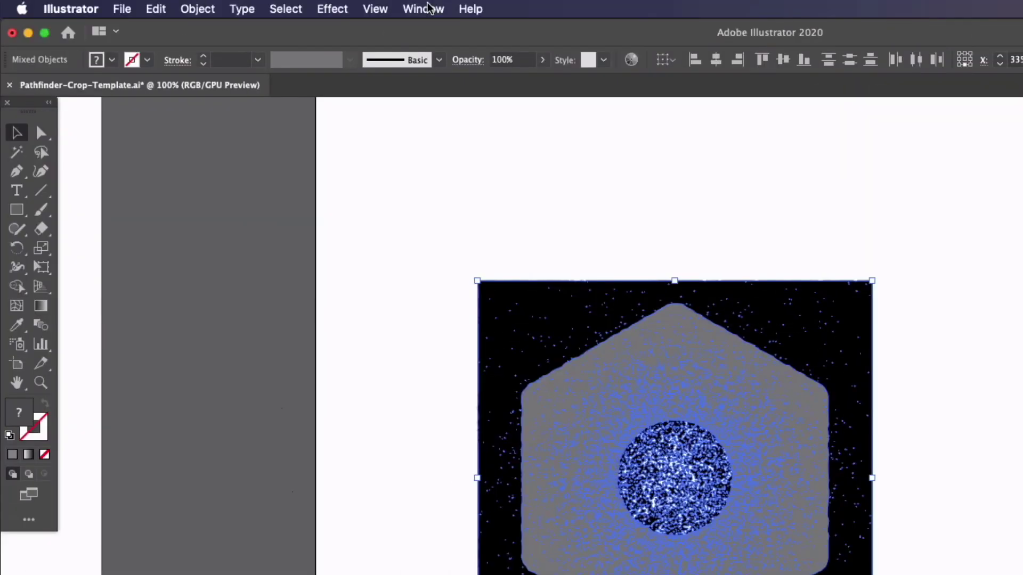
left_click(425, 9)
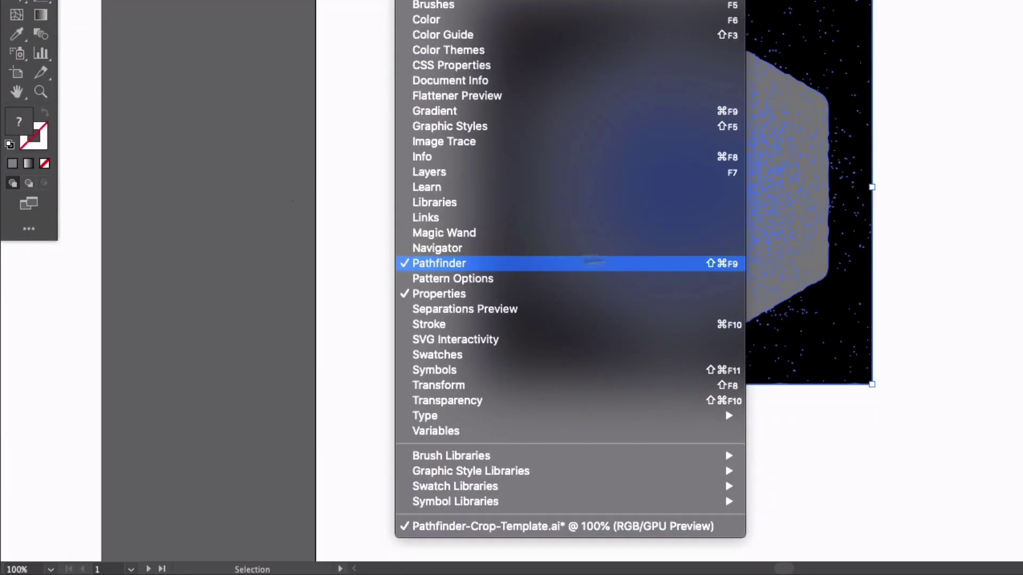
left_click(594, 263)
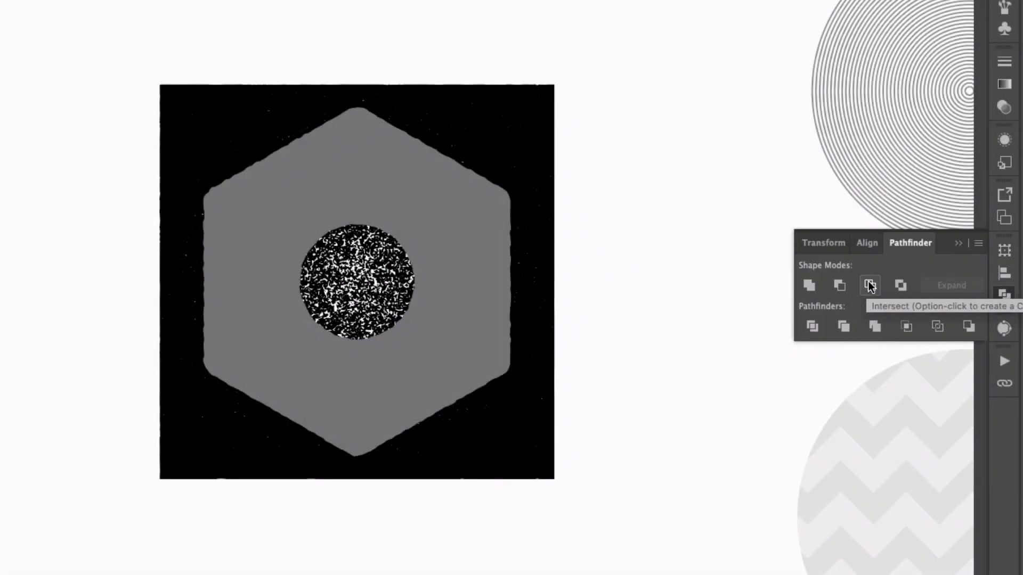
Select both the nut and speckled square and apply Pathfinder Crop
left_click(522, 137)
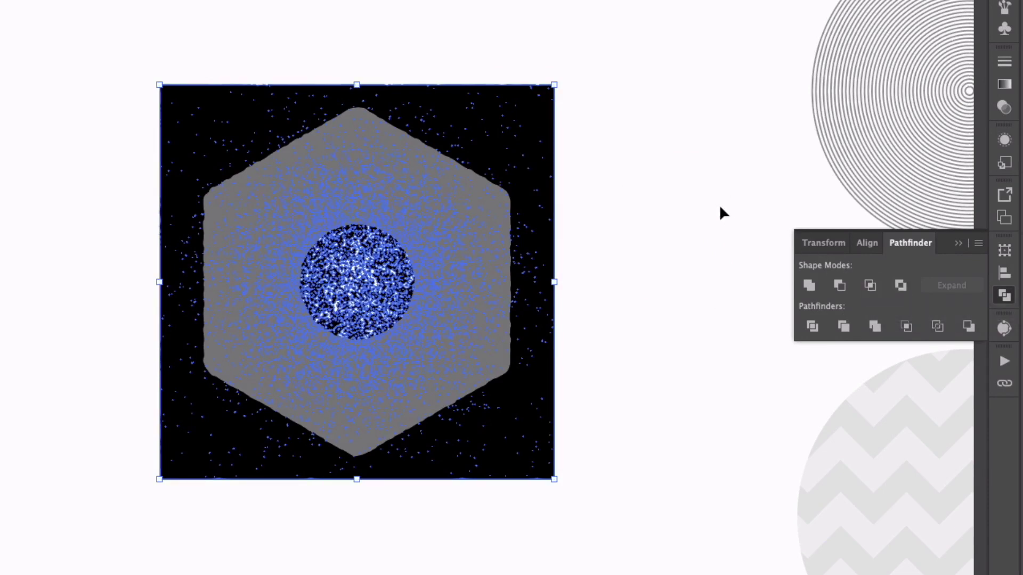
left_click(650, 194)
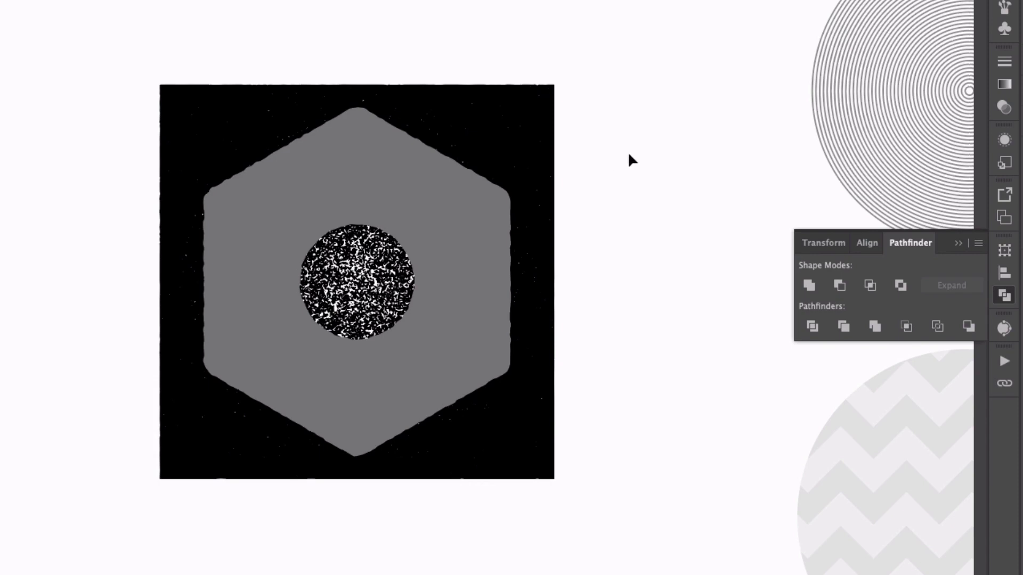
left_click_drag(629, 155, 436, 260)
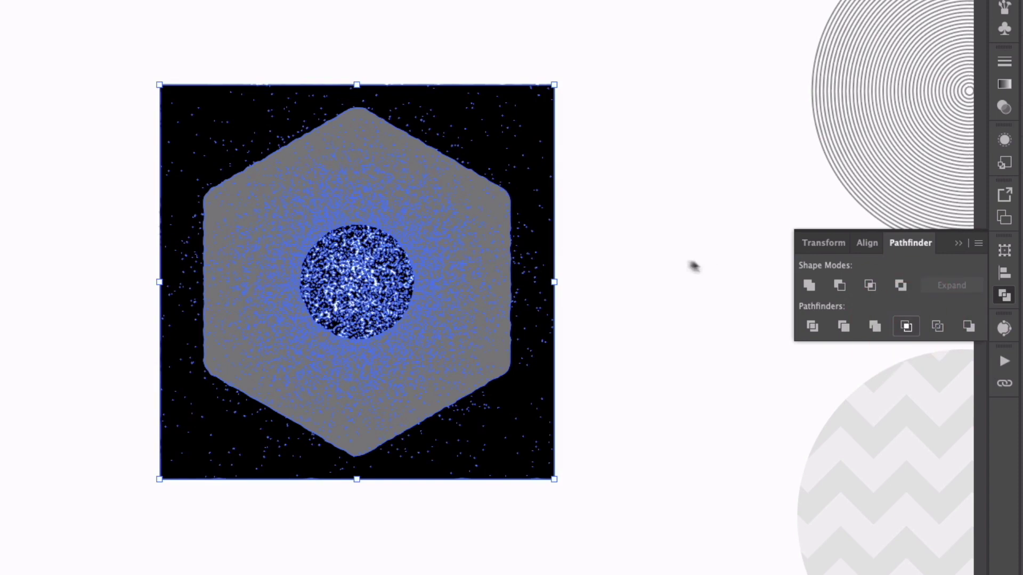
left_click(602, 113)
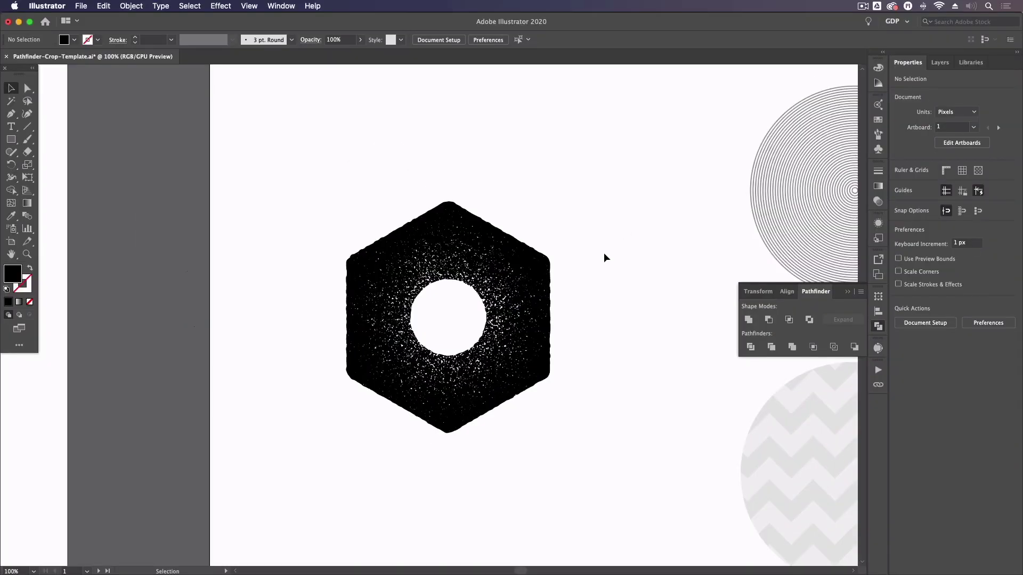
Zoom in to about 200% on the concentric circles, leaving them deselected
left_click_drag(696, 247, 331, 300)
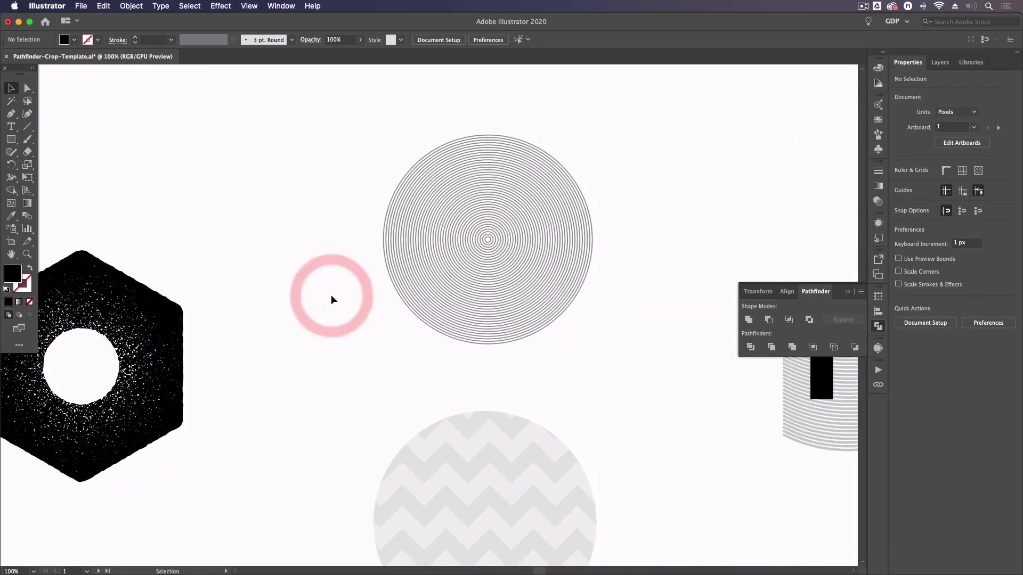
left_click_drag(352, 206, 405, 250)
key("a")
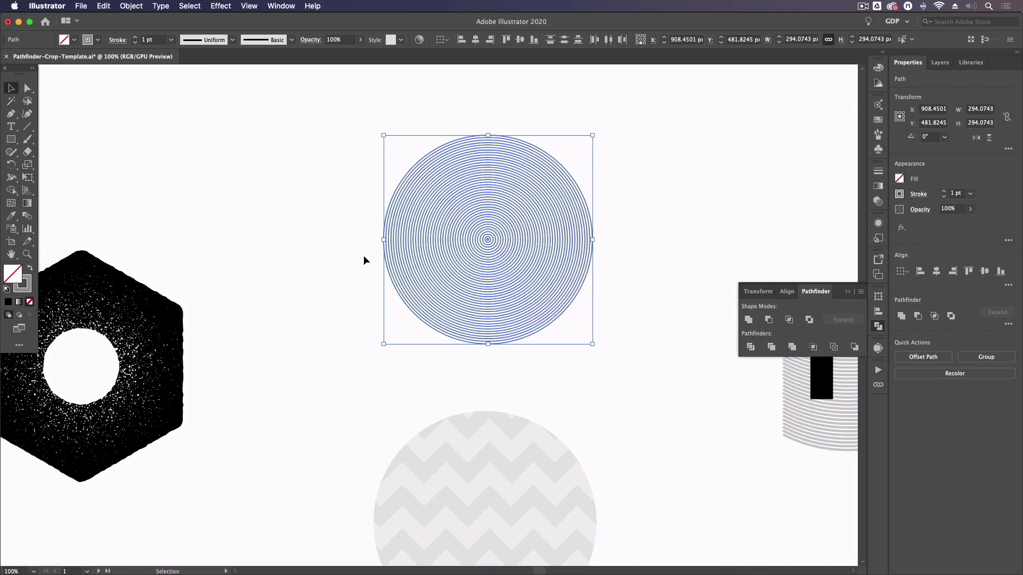
key("super+equal")
key("v")
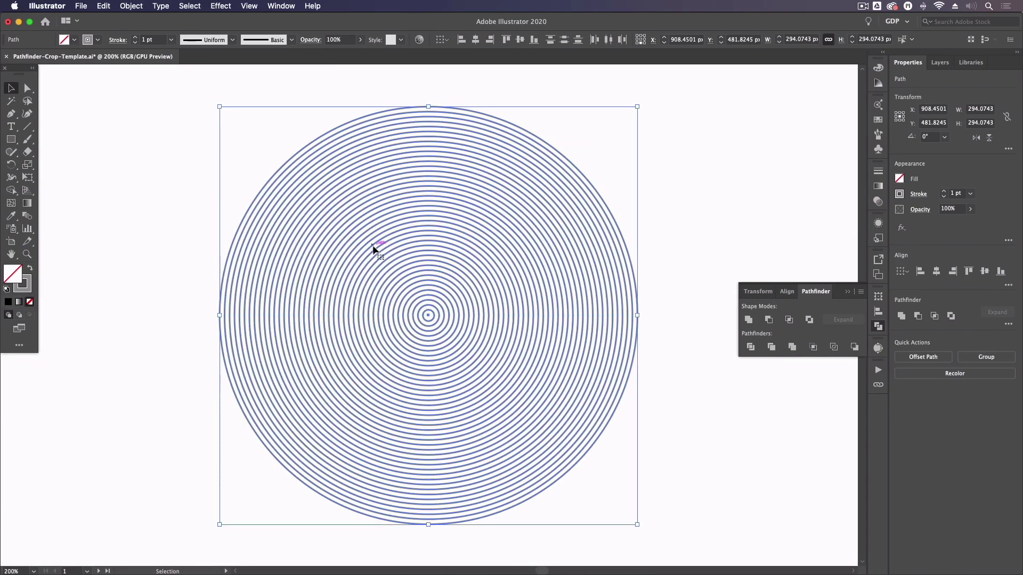
left_click(229, 218)
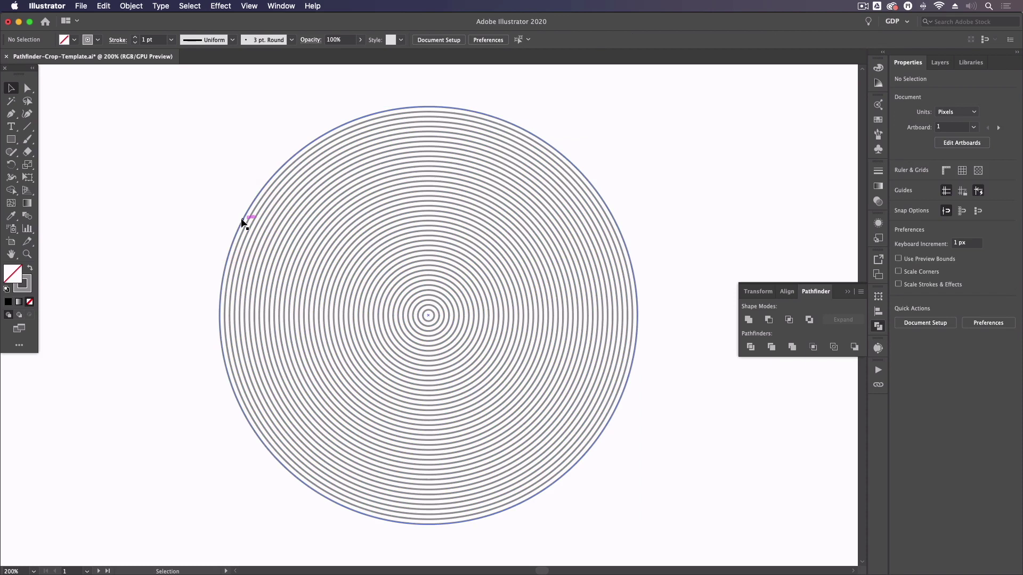
left_click(183, 256)
left_click(238, 261)
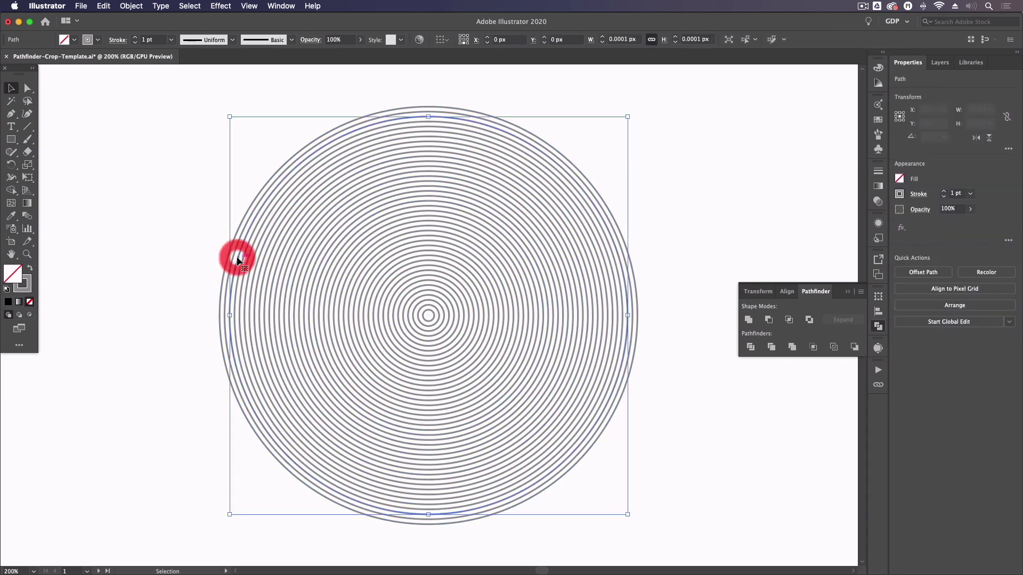
left_click(170, 259)
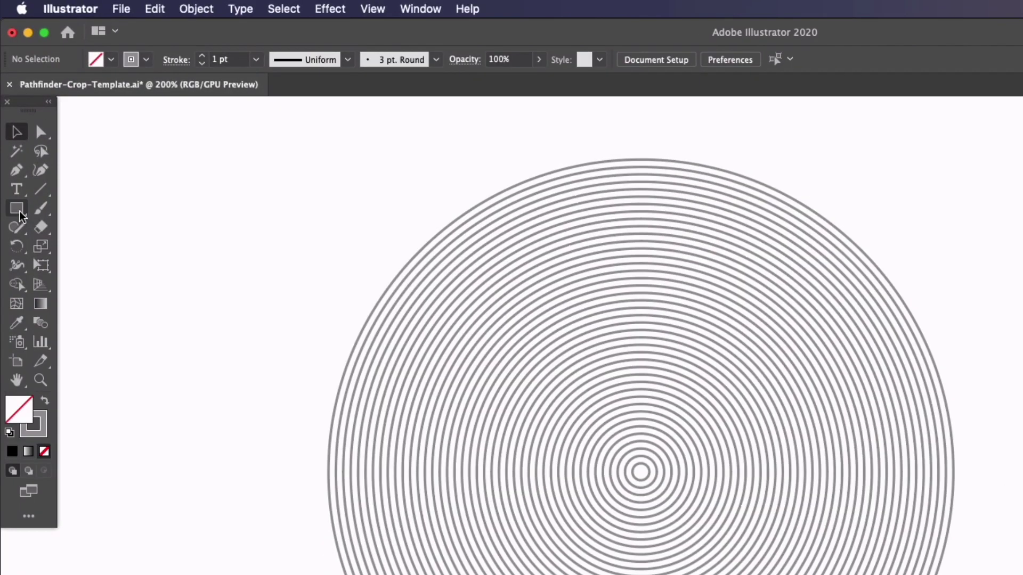
Draw a grey-filled square from the concentric circles' centre down and to the right
left_click(19, 214)
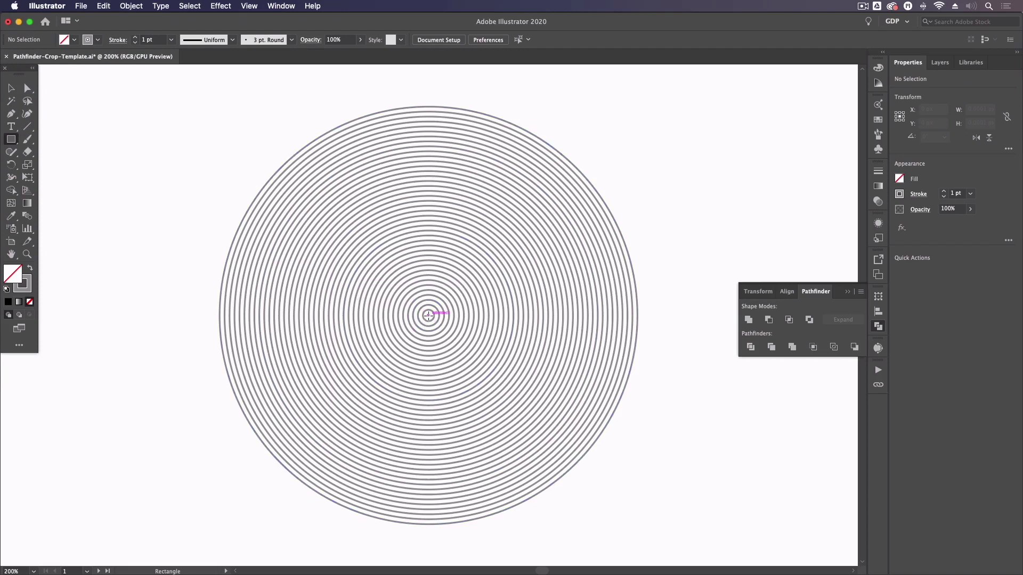
mouse_move(428, 316)
left_mouse_down()
mouse_move(570, 400)
mouse_move(557, 421)
mouse_move(573, 465)
left_mouse_up()
left_click(30, 268)
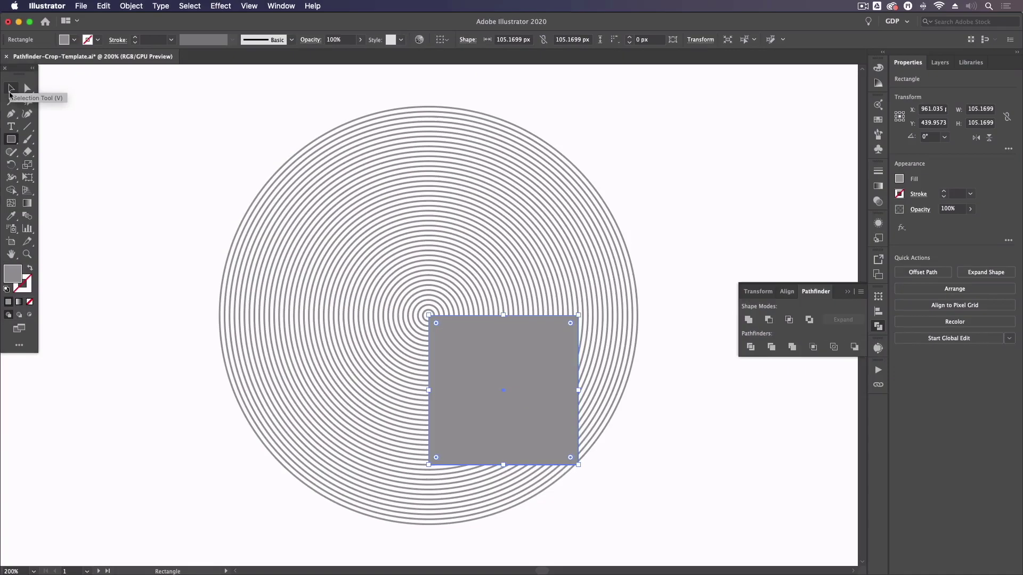
left_click(11, 92)
left_click(91, 130)
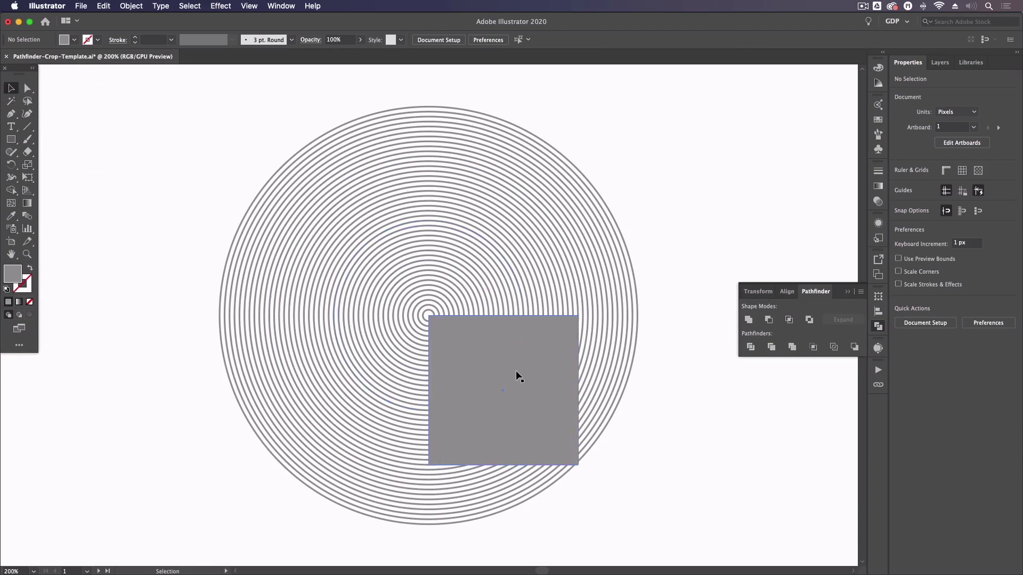
Select the circles and square, try a crop, and undo it
left_click_drag(637, 489, 366, 283)
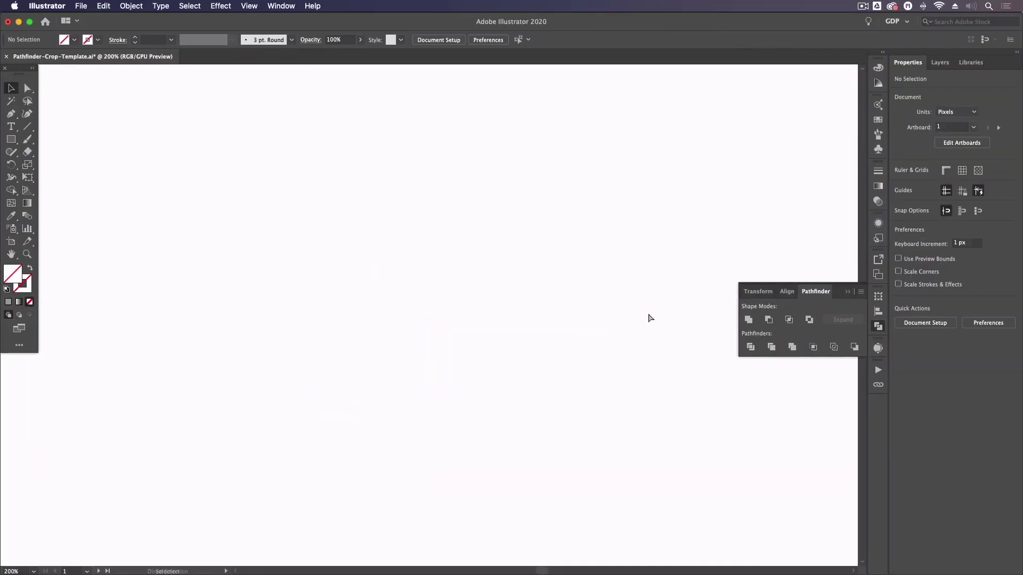
key("cmd+z")
left_click(646, 250)
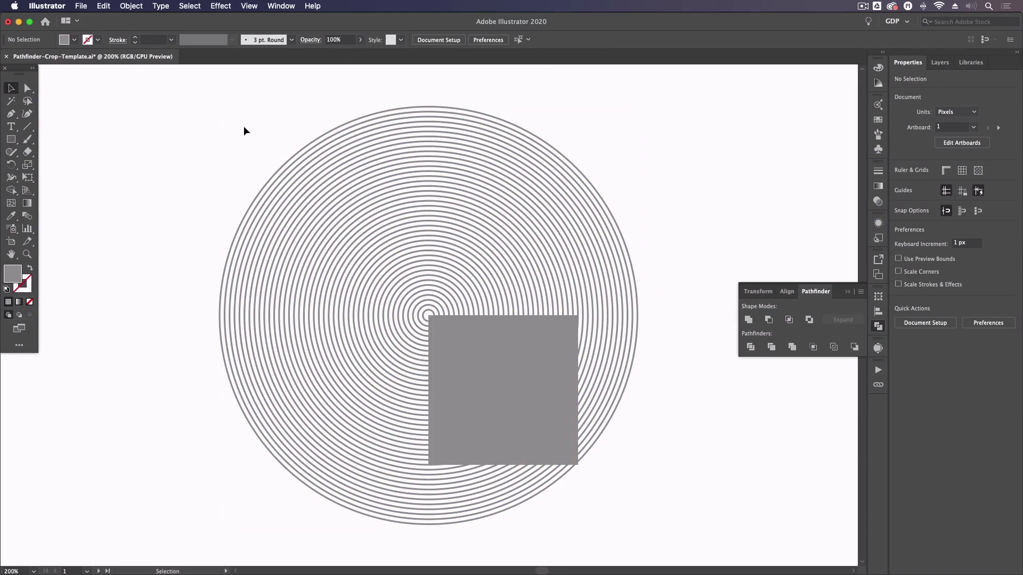
Expand the concentric circle strokes into filled shapes with Object > Expand
left_click_drag(244, 126, 430, 311)
left_click(131, 5)
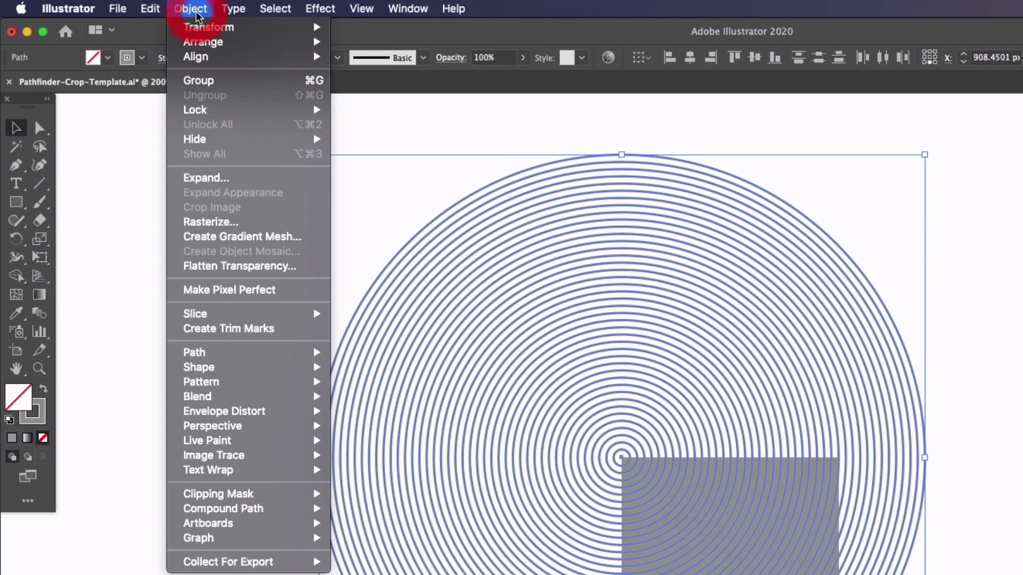
left_click(229, 177)
key("Return")
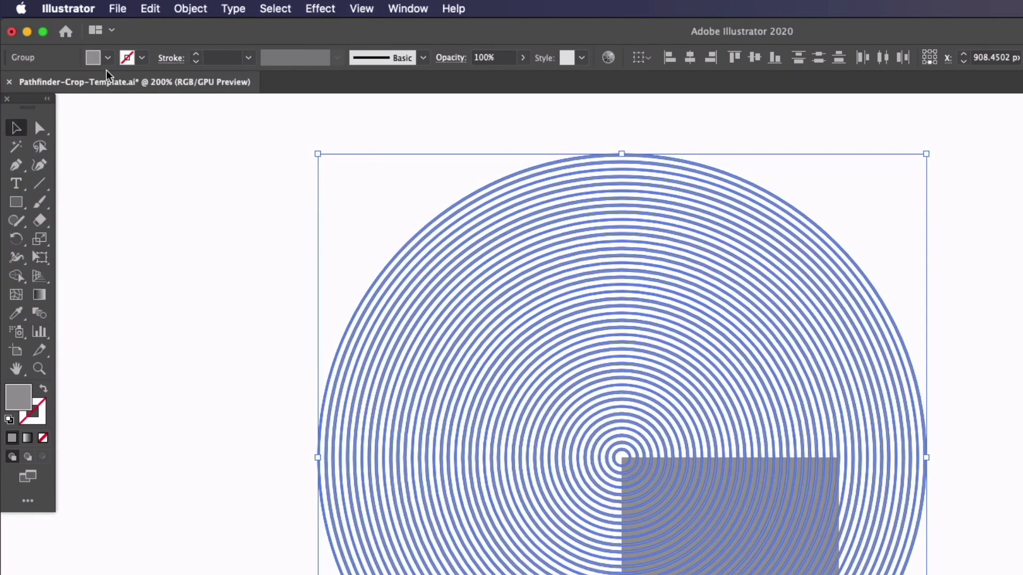
Select individual expanded rings and add the grey square to inspect them
left_click(434, 347)
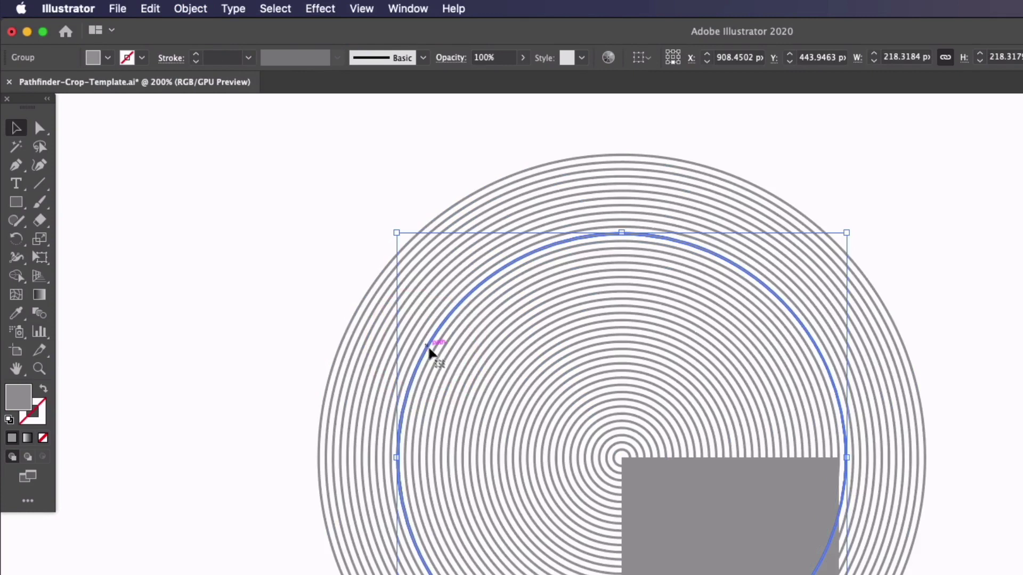
left_click(548, 399)
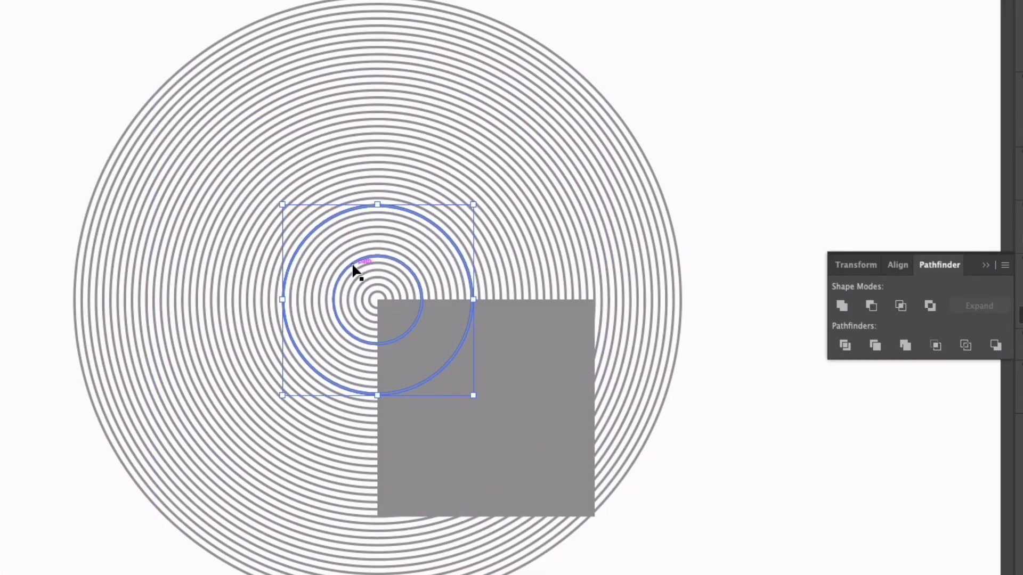
left_click(354, 268)
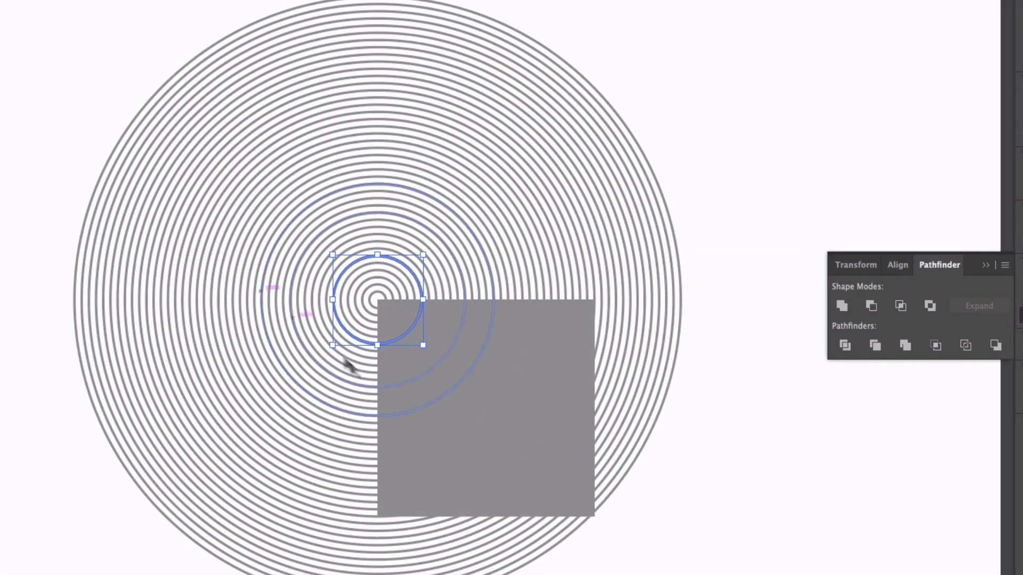
left_click(426, 423, "shift")
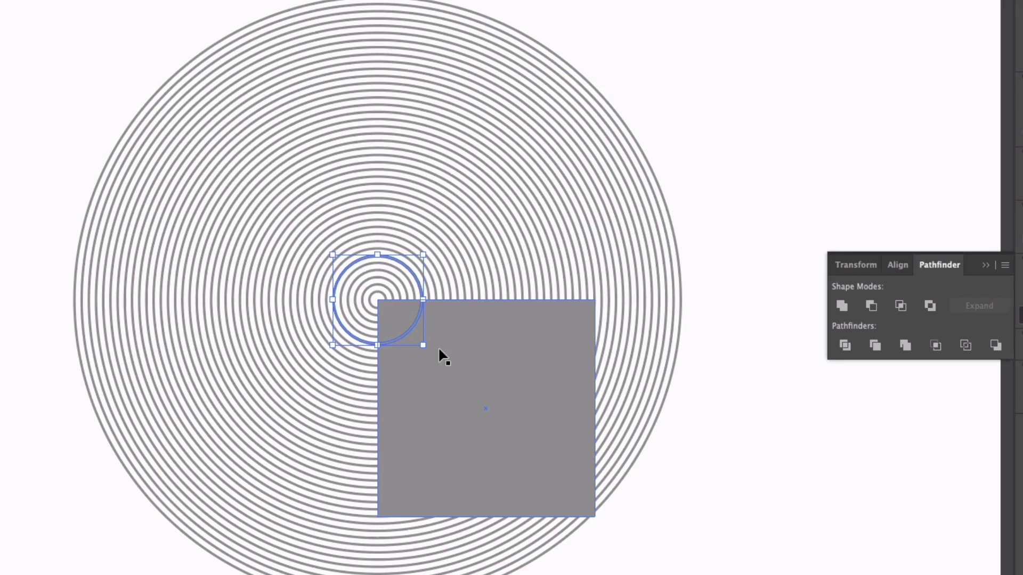
Select the rings and grey square together and crop them to the square
left_click_drag(85, 98, 475, 389)
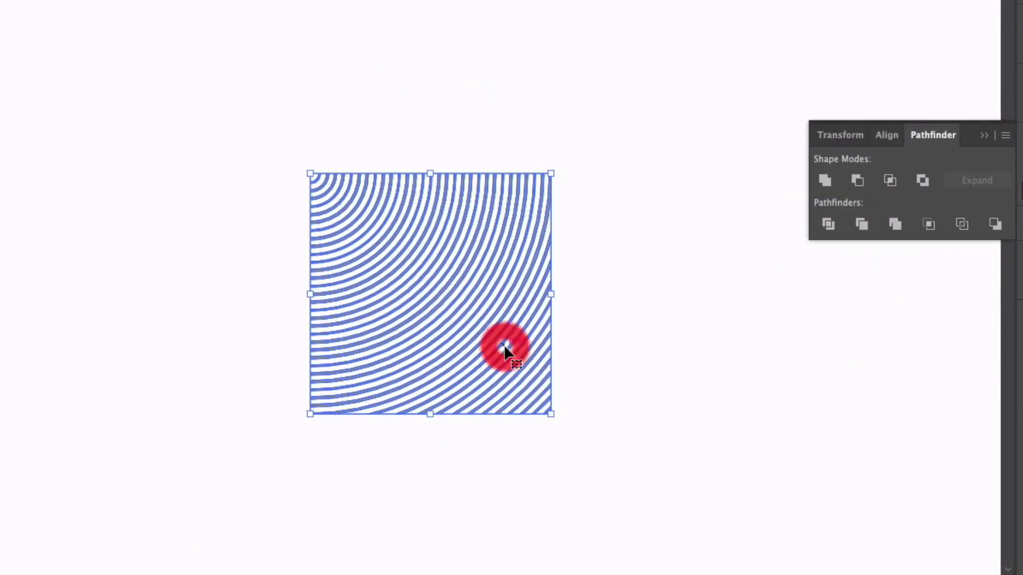
left_click(279, 118)
left_click(335, 184)
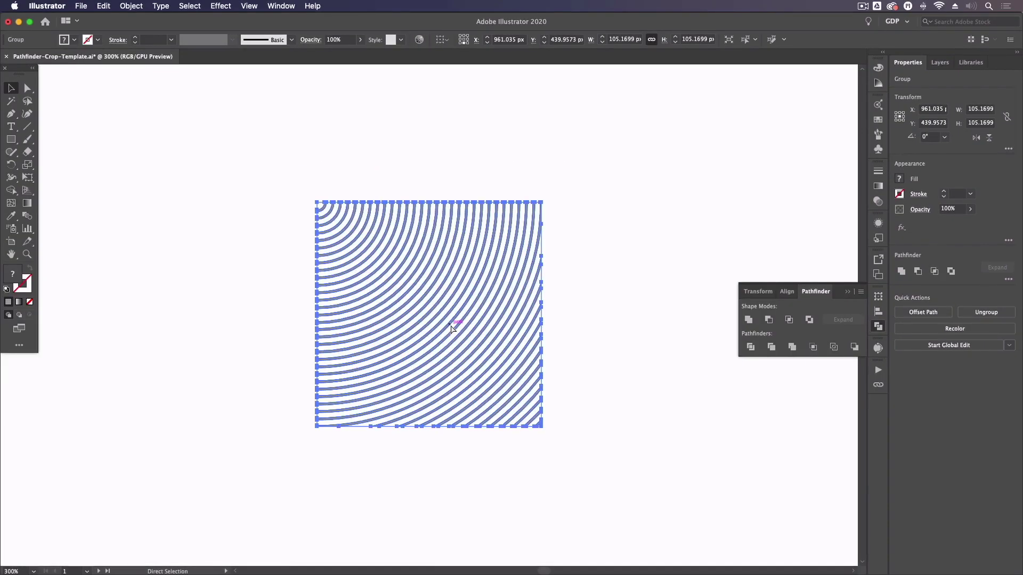
Check the cropped arcs in Outline view, then return to colour preview
key("v")
key("a")
key("ctrl+y")
key("v")
left_click(562, 228)
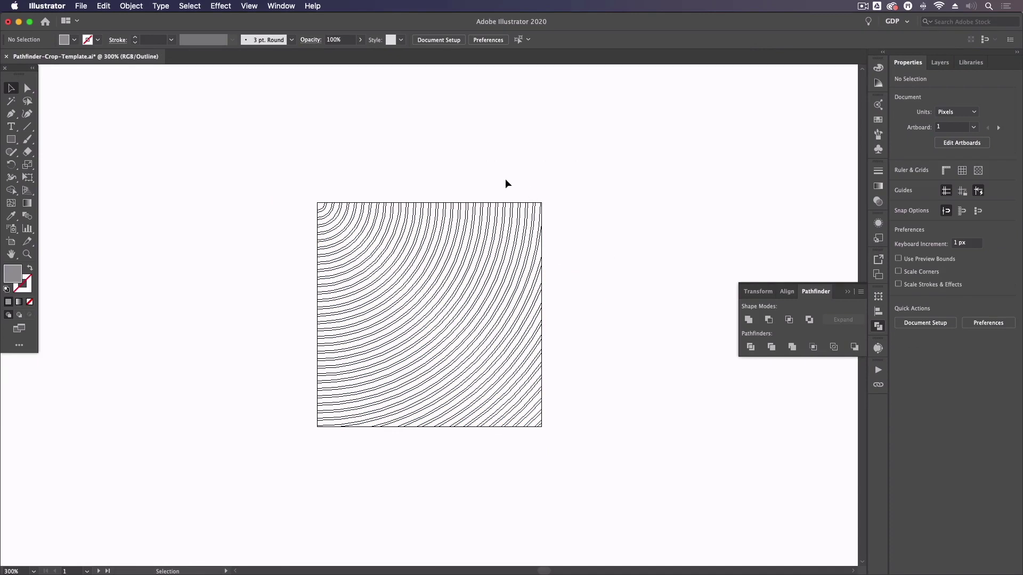
key("a")
key("ctrl+y")
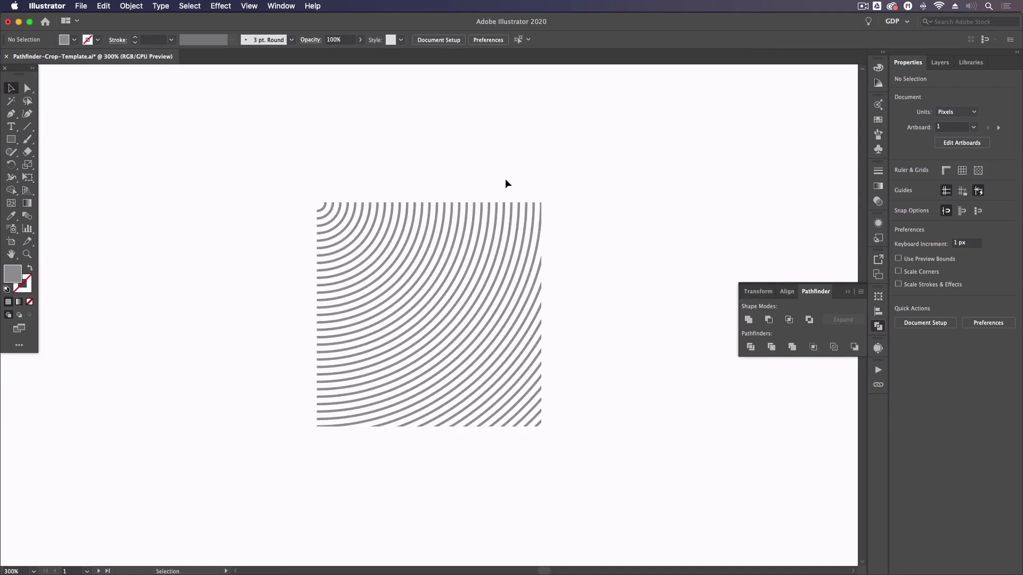
Select the cropped arc group and give it an orange fill
left_click(450, 228)
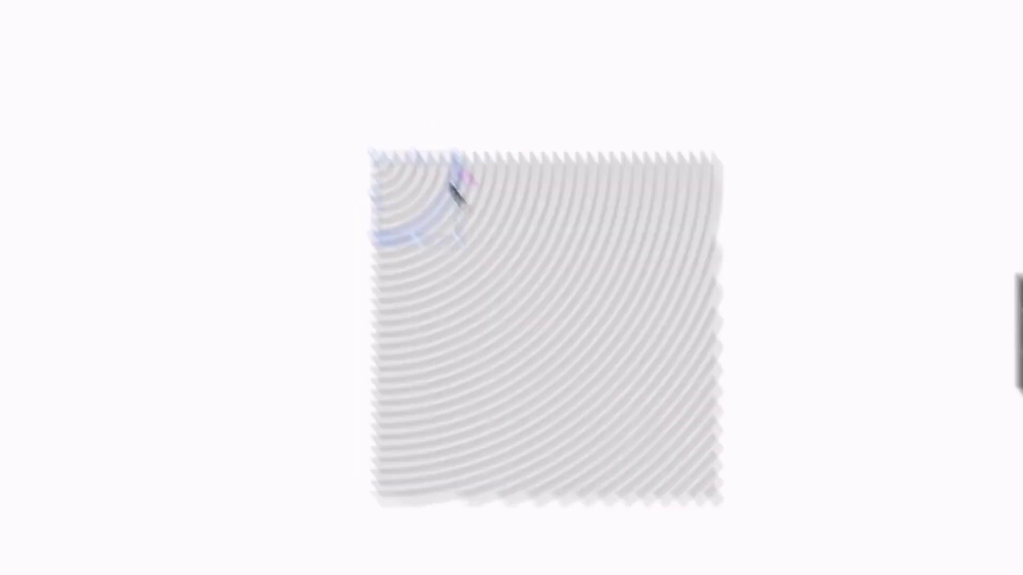
left_click(431, 239)
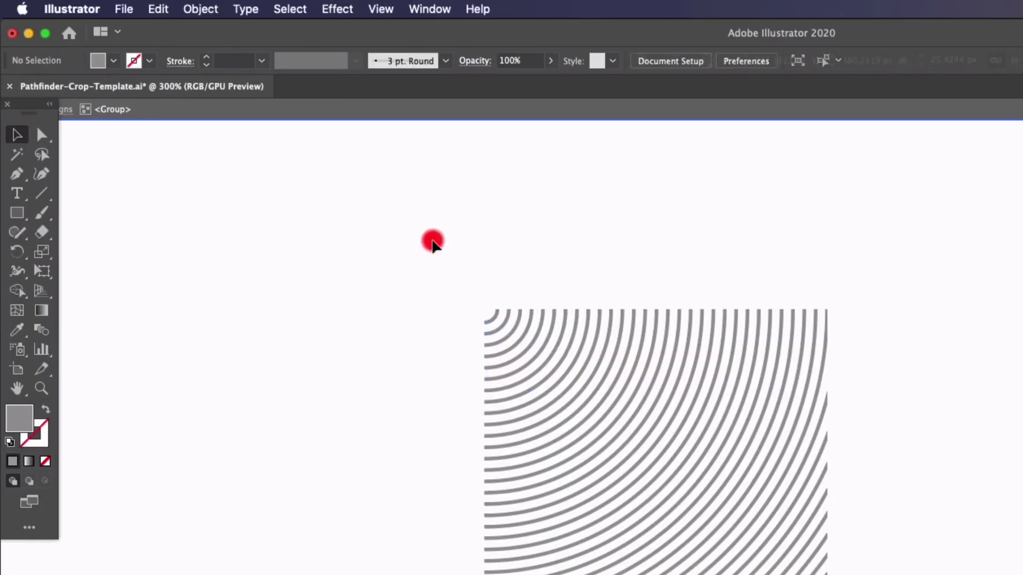
left_click(561, 315)
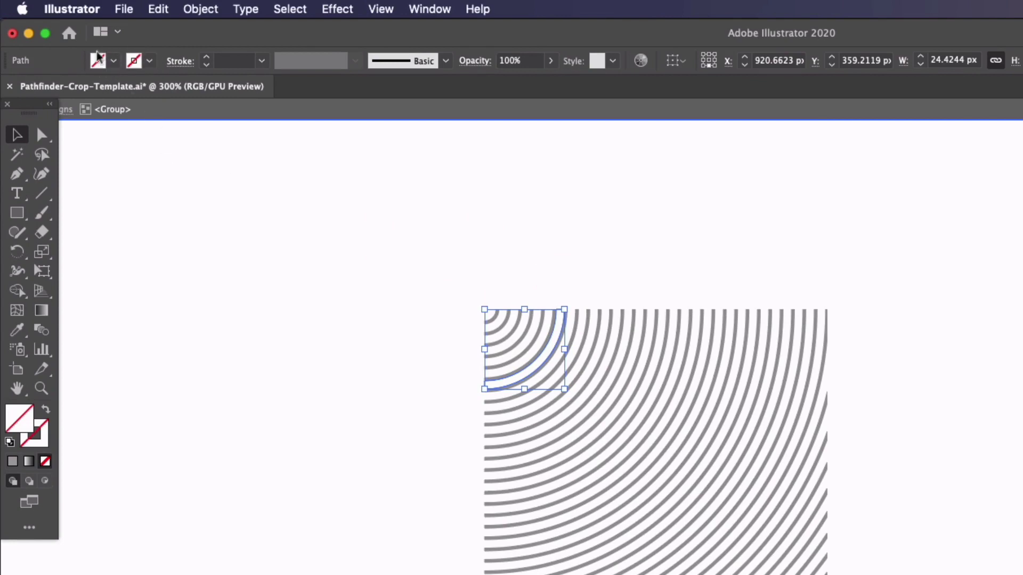
left_click(453, 331)
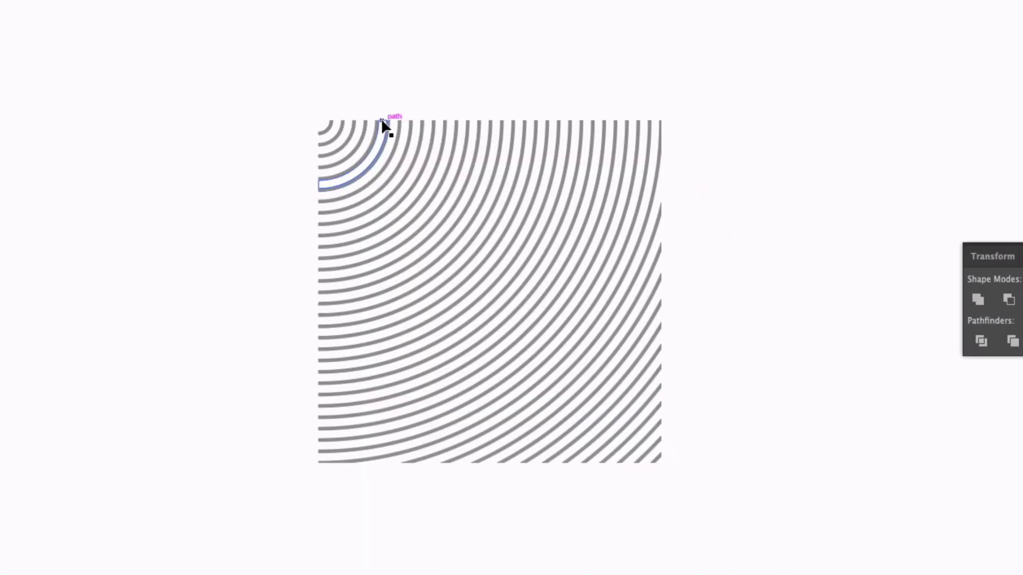
left_click(382, 122)
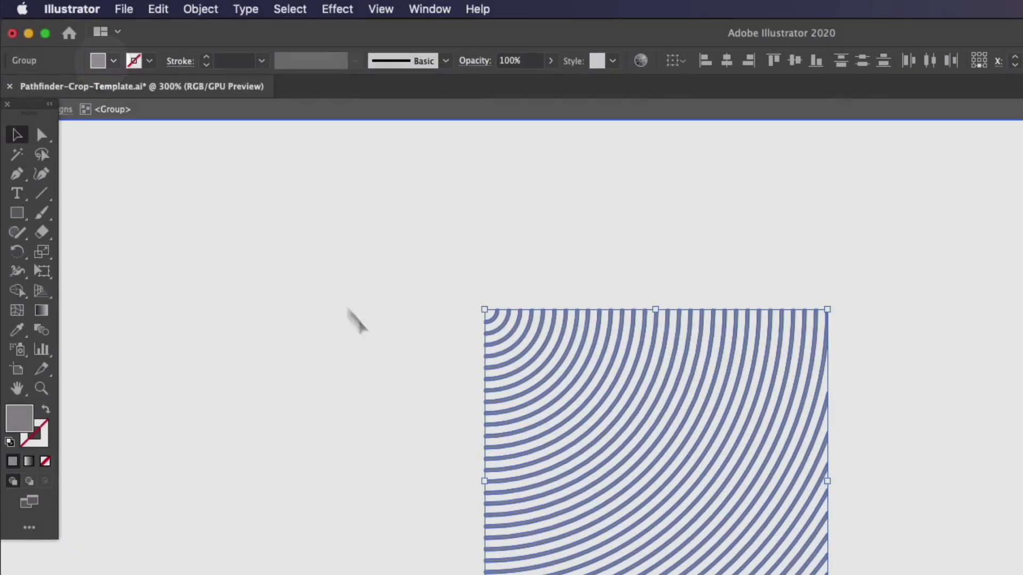
left_click(113, 61)
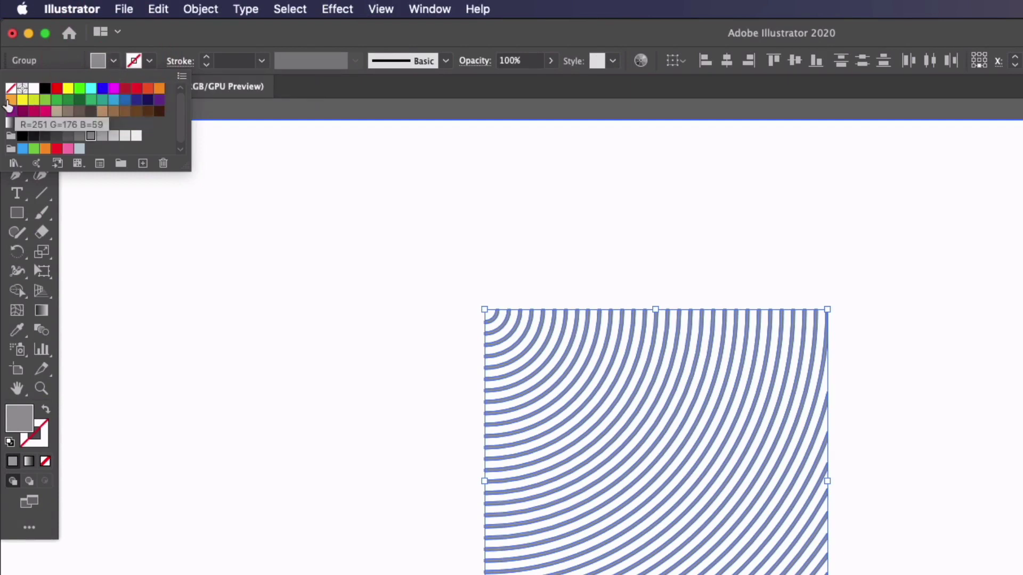
left_click(10, 100)
left_click(219, 402)
Leave the isolated group and zoom out to fit the whole artboard
left_click(143, 263)
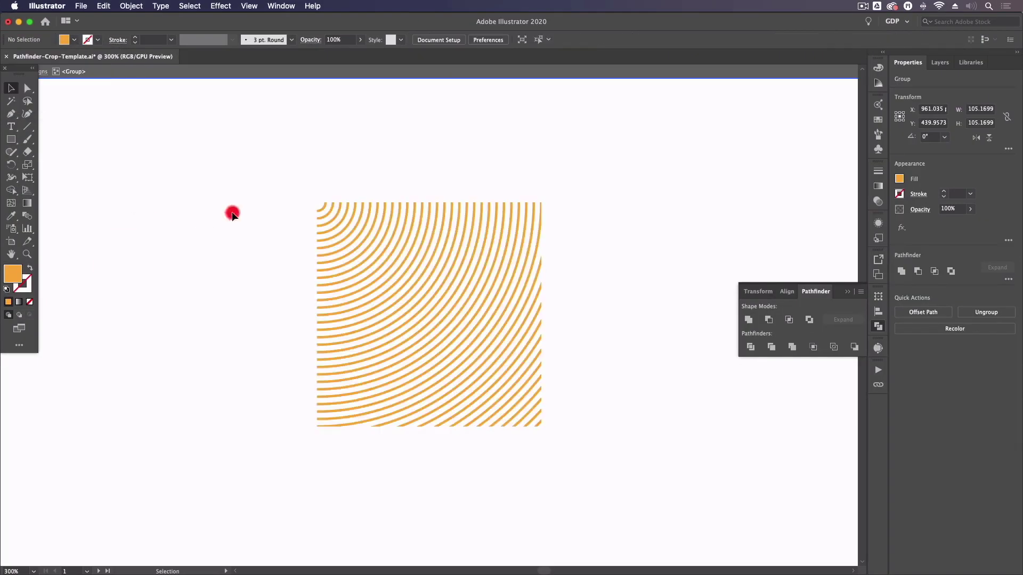
double_click(273, 256)
left_click(258, 315)
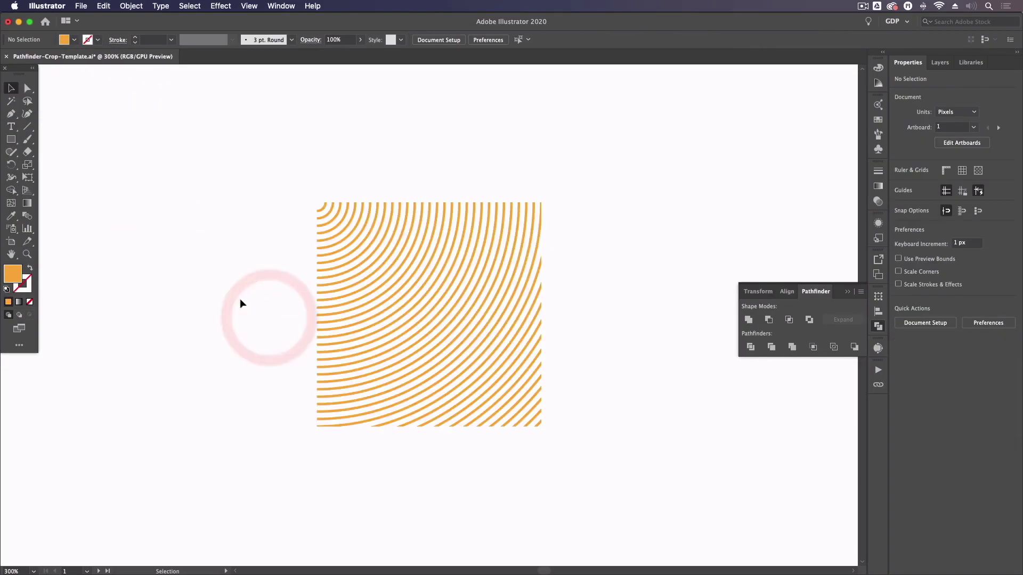
key("super+1")
Zoom in and centre the view on the textured hex nut
left_click_drag(286, 344, 516, 278)
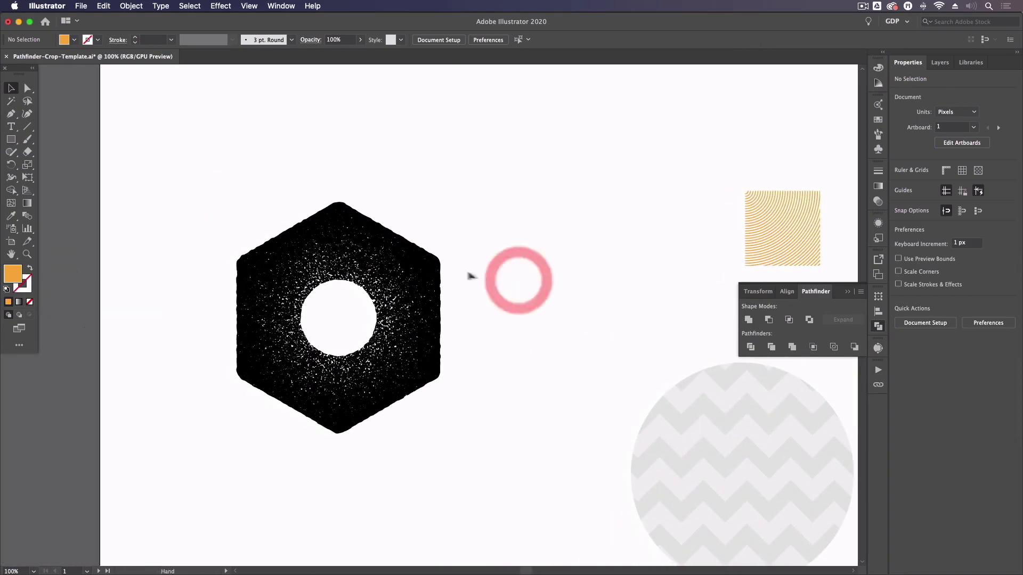
left_click(429, 267)
left_click(428, 267)
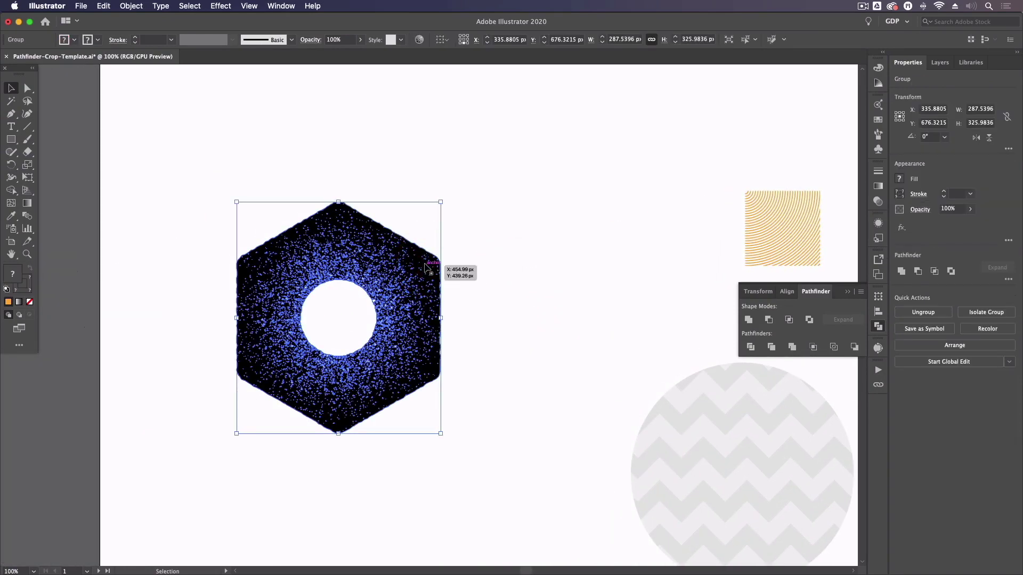
left_click(428, 268, "shift")
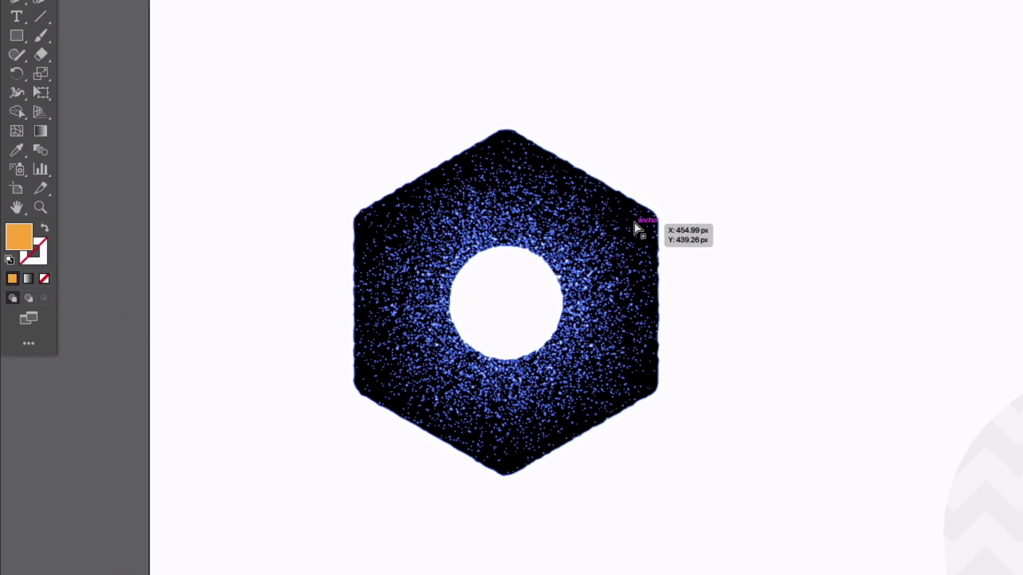
key("ctrl+=")
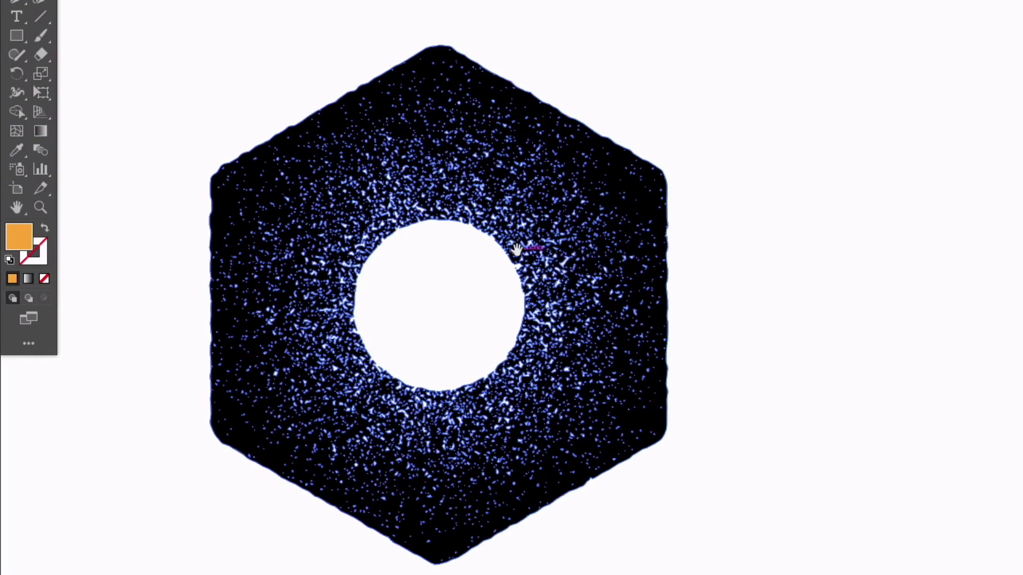
left_click_drag(528, 250, 657, 217)
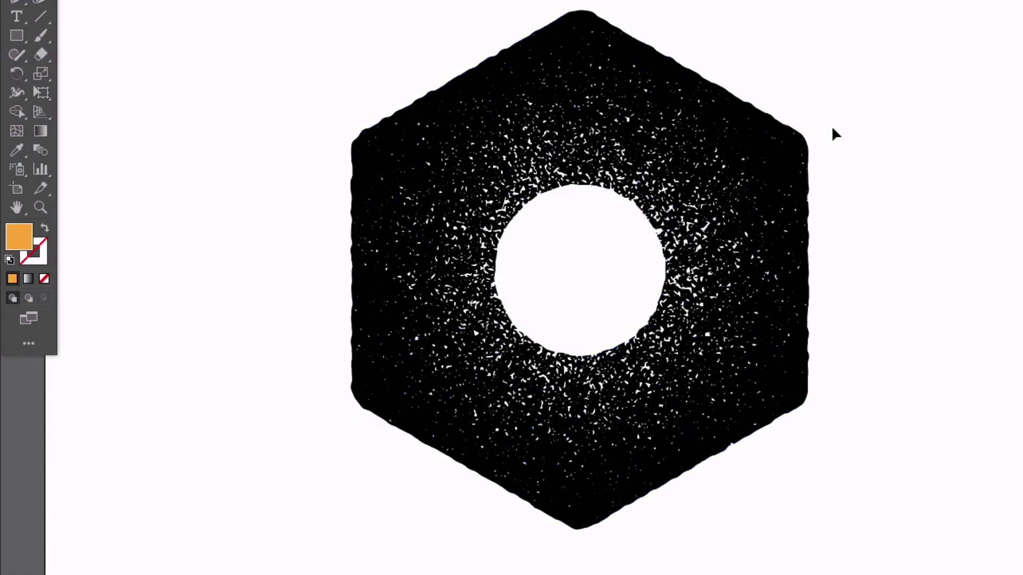
Select similar black shapes and temporarily delete parts to inspect the nut's pieces, restoring them
left_click(789, 155)
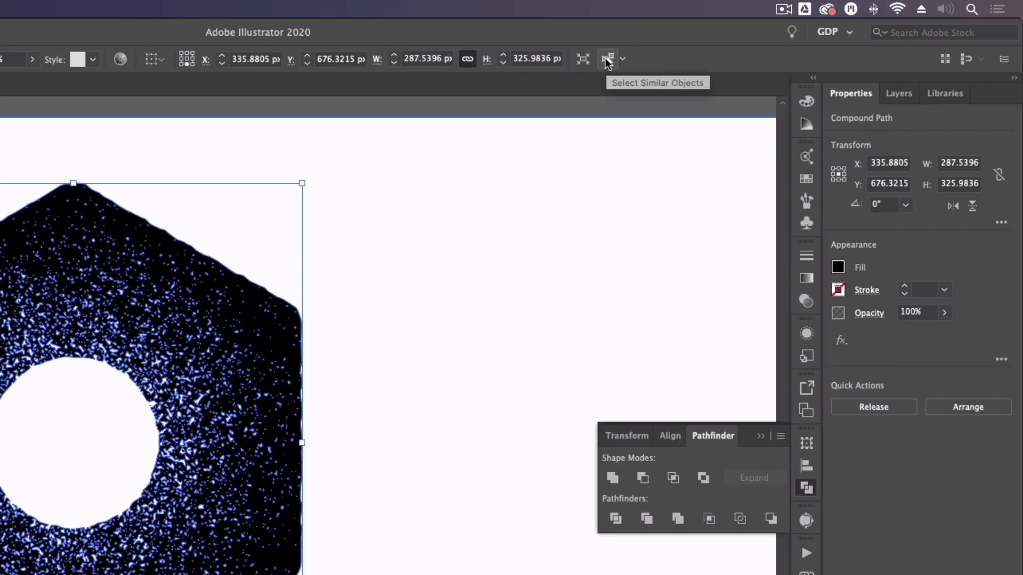
left_click(608, 61)
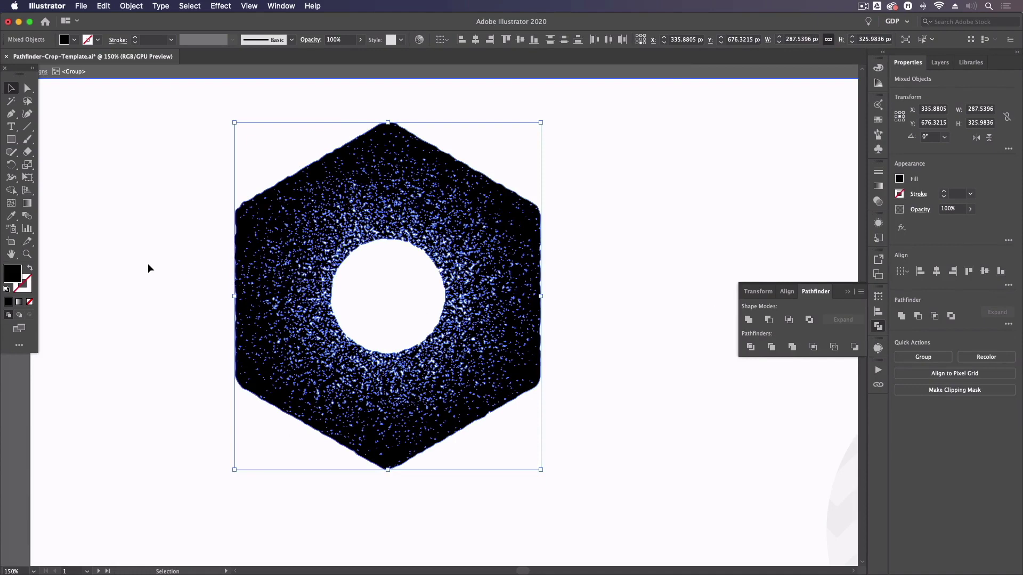
key("Delete")
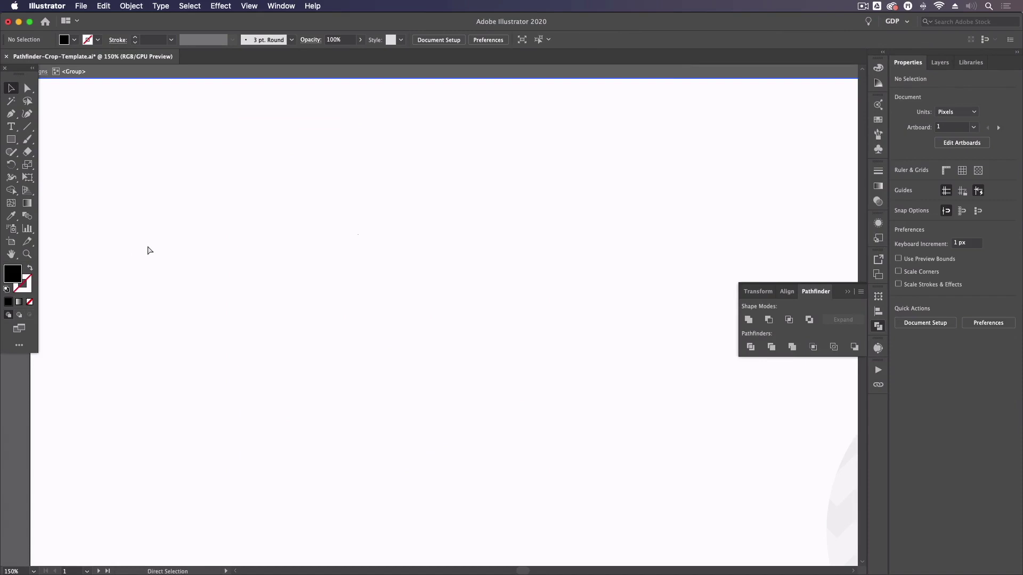
key("cmd+z")
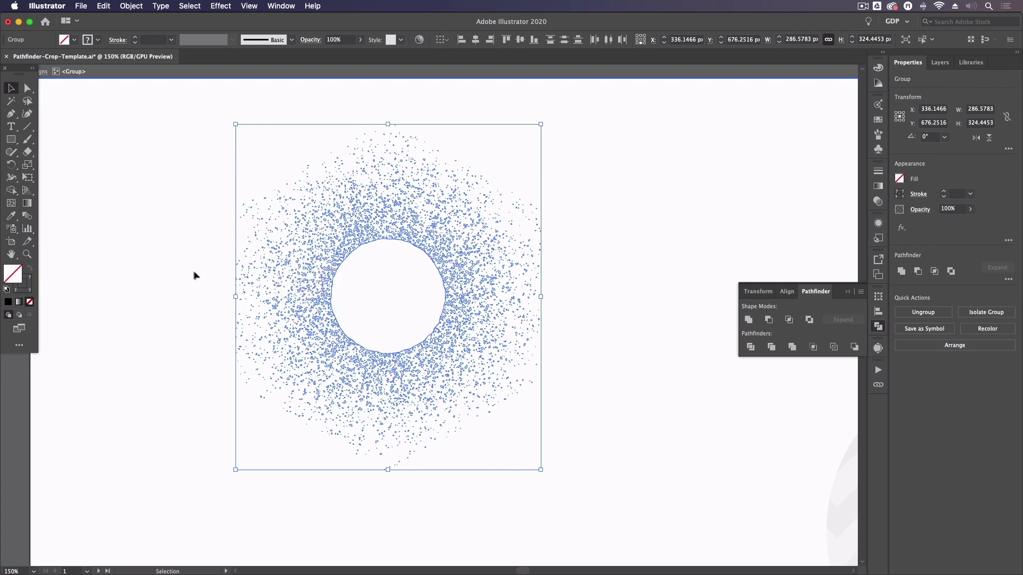
key("Delete")
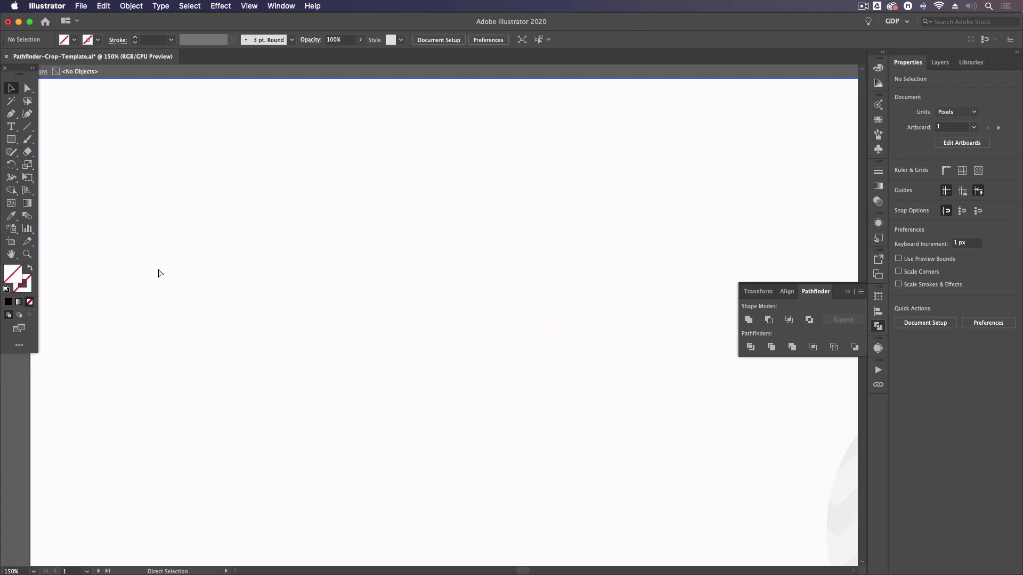
key("cmd+z")
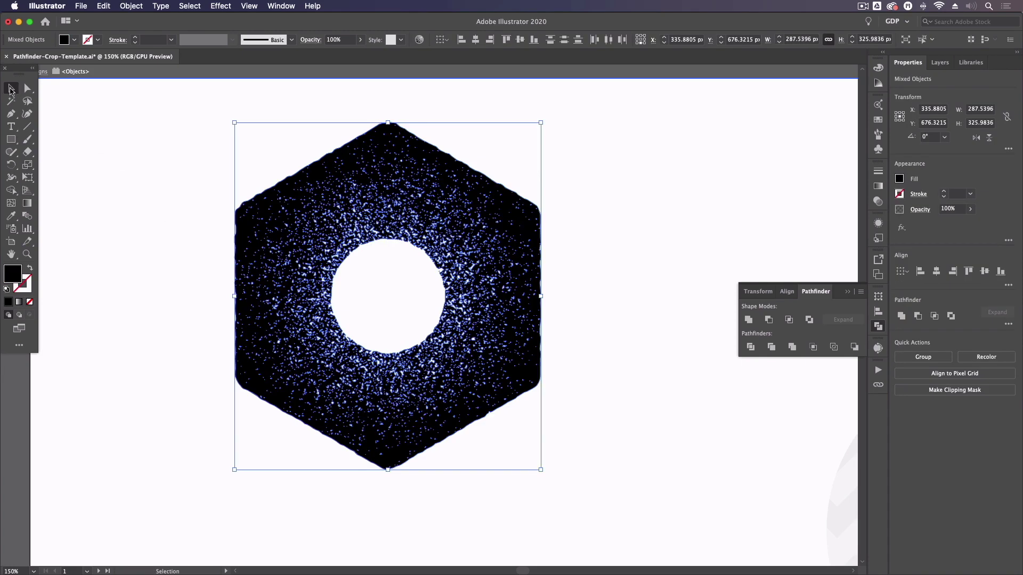
Exit isolation mode and drag the hex nut over to the left side of the artboard
left_click(12, 88)
left_click(132, 141)
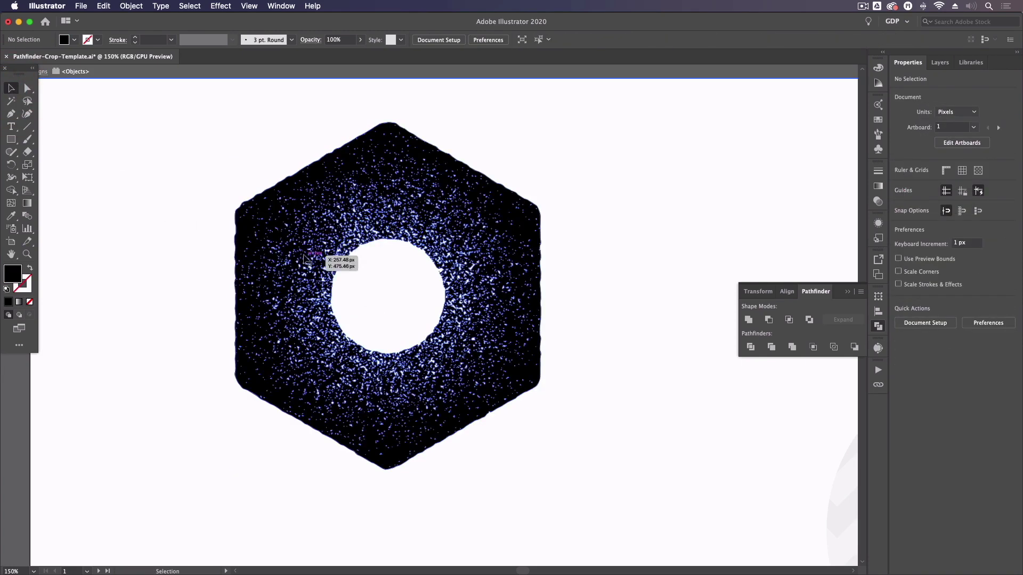
double_click(177, 207)
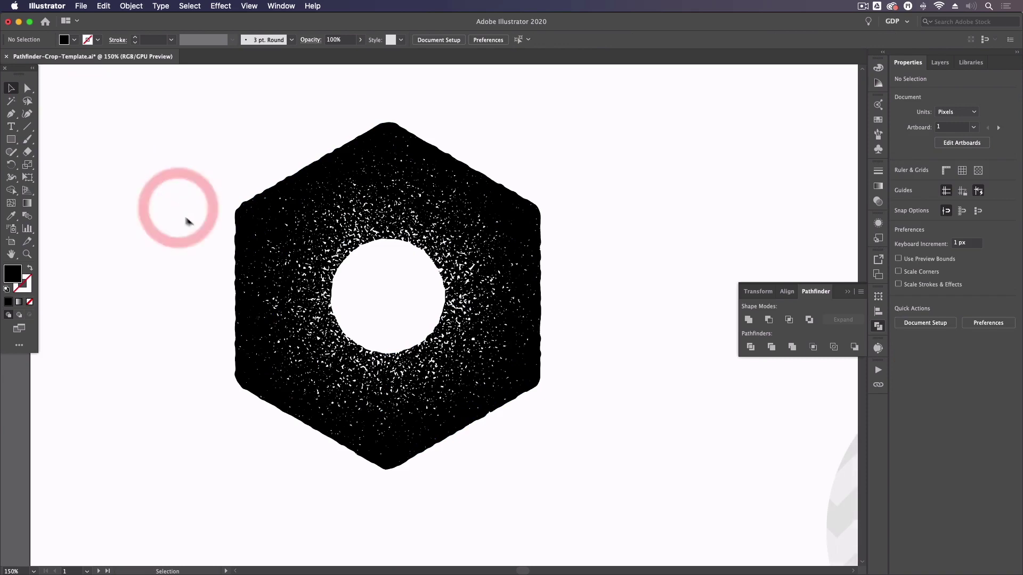
left_click(256, 225)
left_click_drag(255, 226, 384, 291)
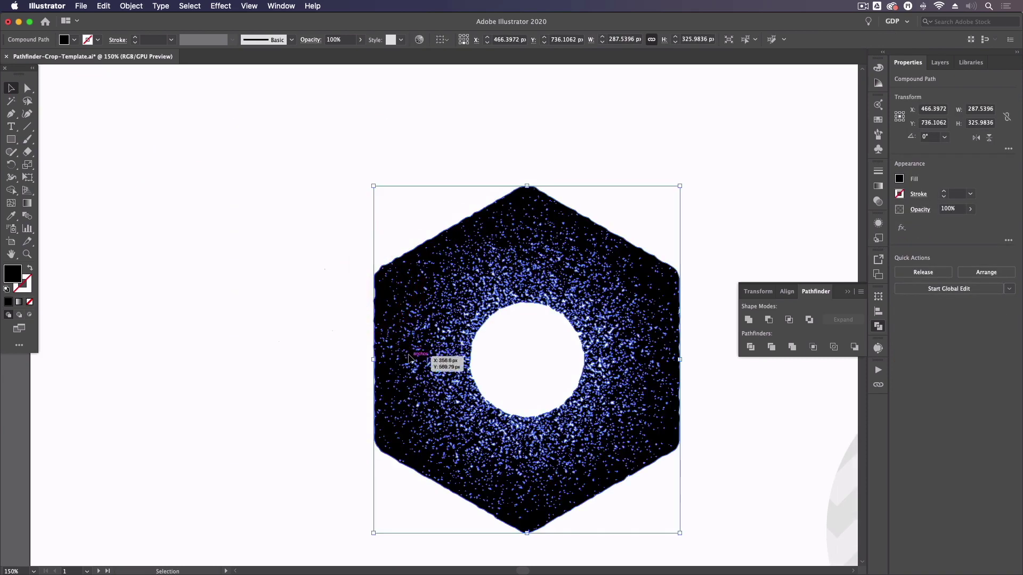
left_click_drag(409, 358, 228, 251)
left_click_drag(364, 362, 230, 329)
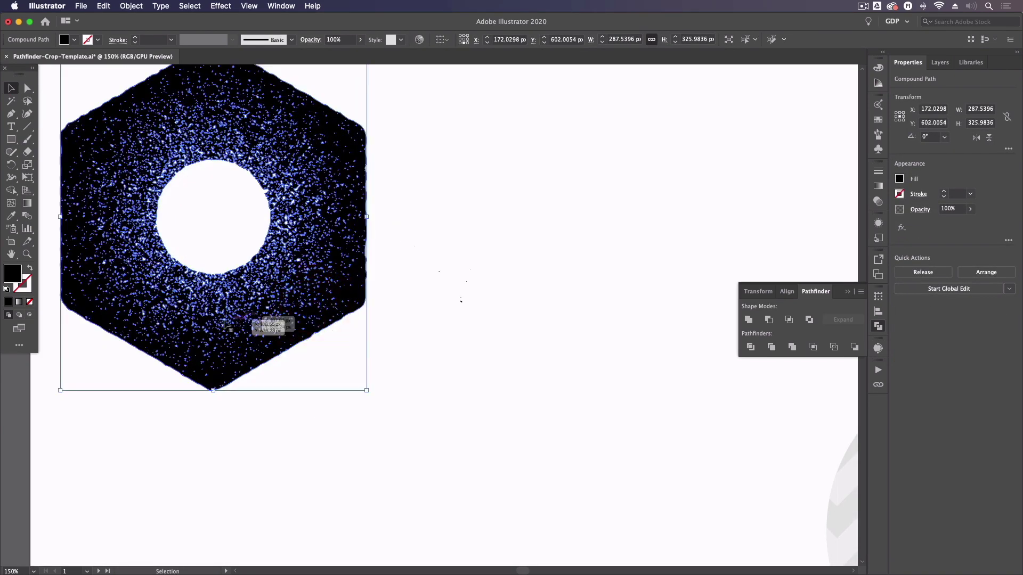
left_click_drag(152, 293, 349, 404)
left_click(234, 351)
Inspect the zigzag circle's chevron pattern tile in pattern edit mode, cancel without changes, and reselect the circle
key("super+minus")
key("super+minus")
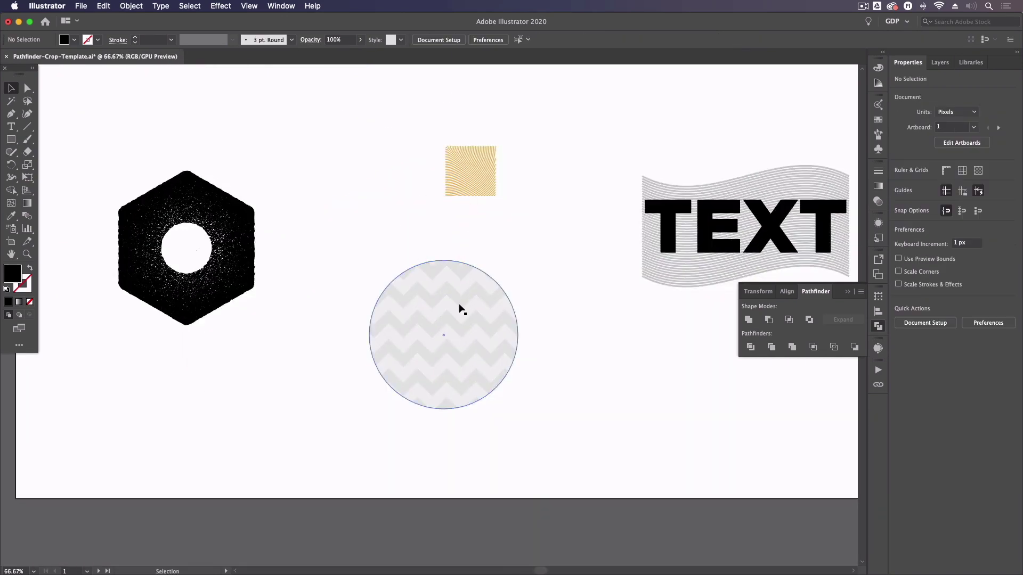
left_click(462, 309)
key("a")
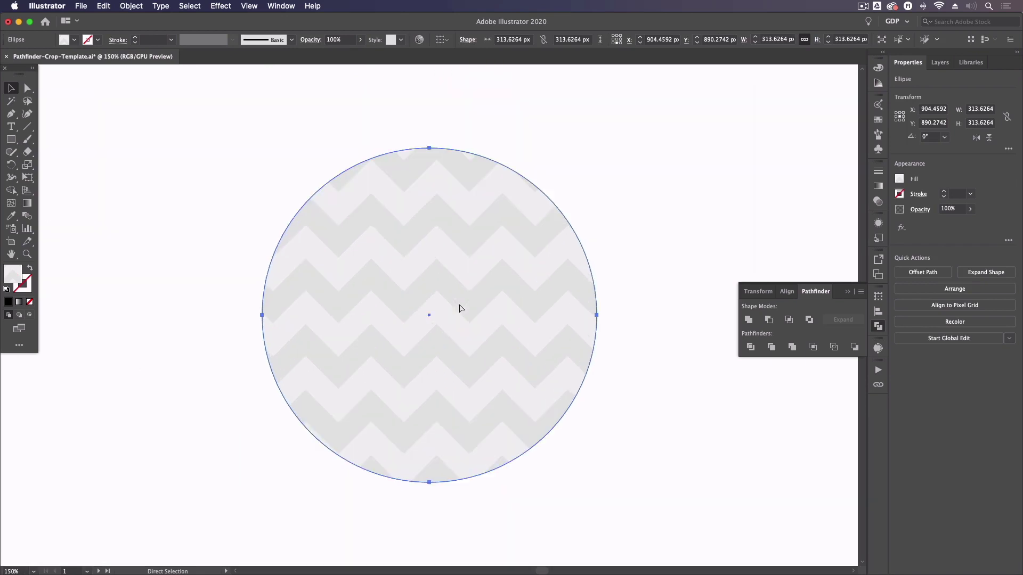
key("v")
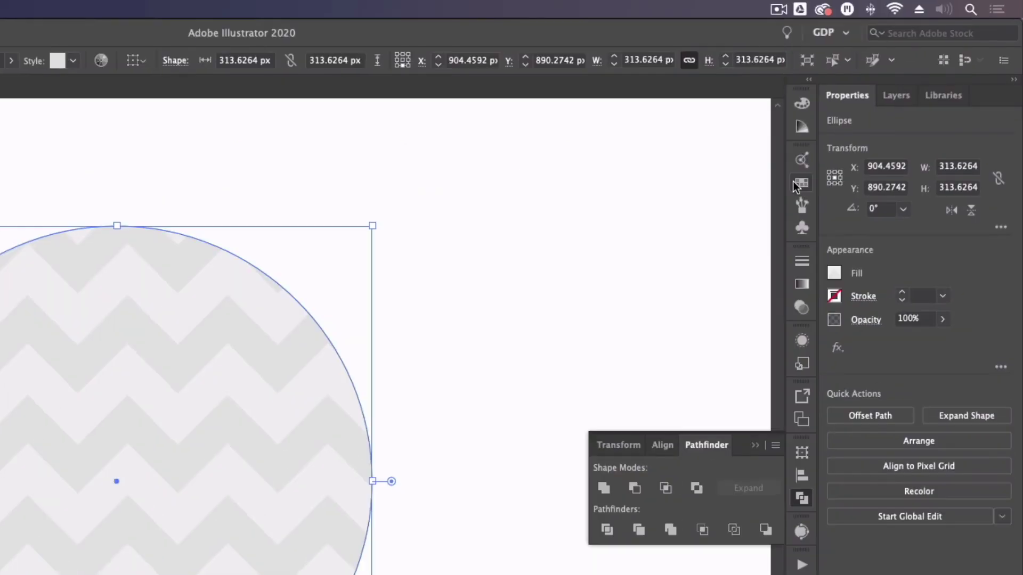
left_click(794, 186)
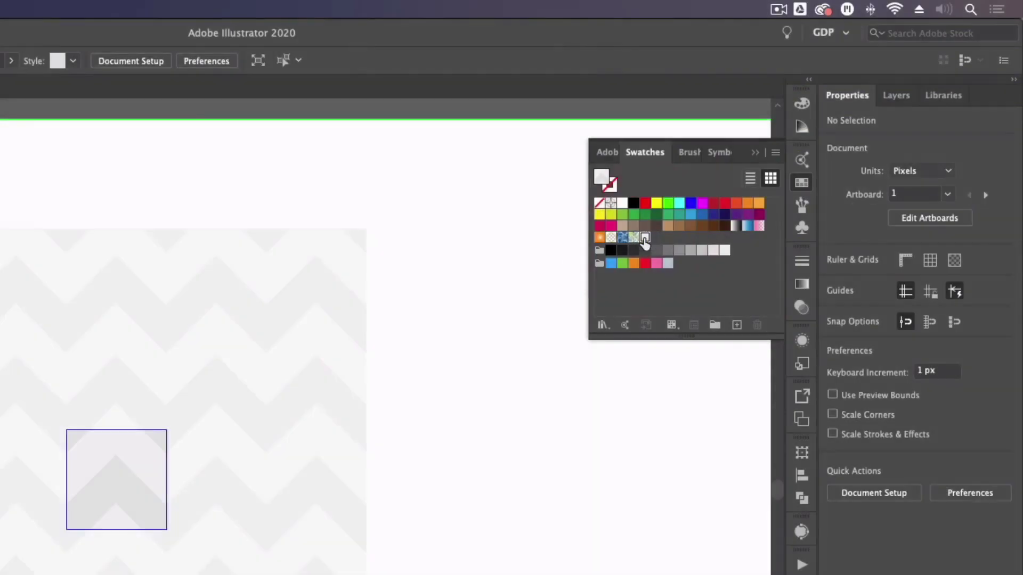
double_click(646, 239)
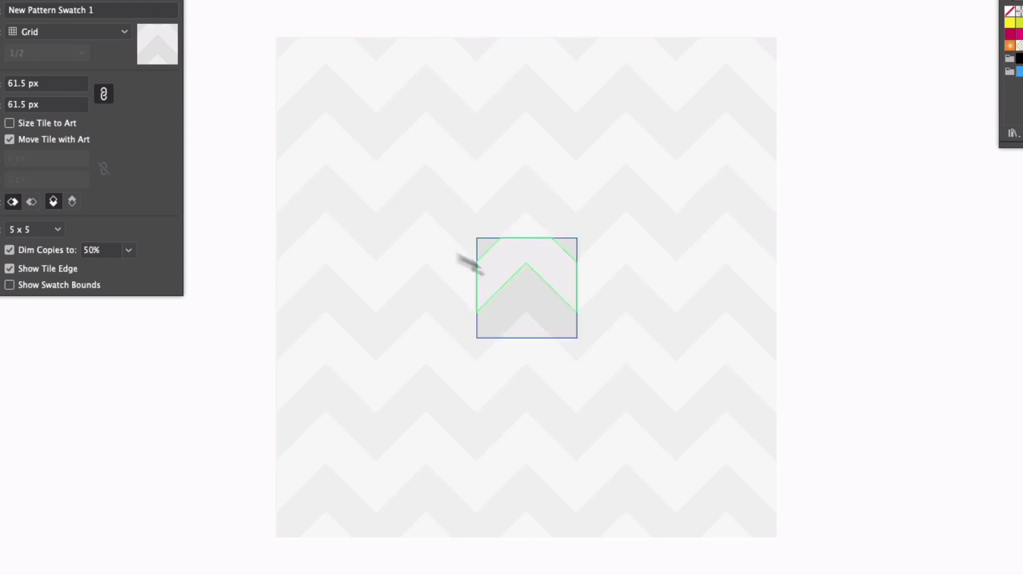
left_click(376, 230)
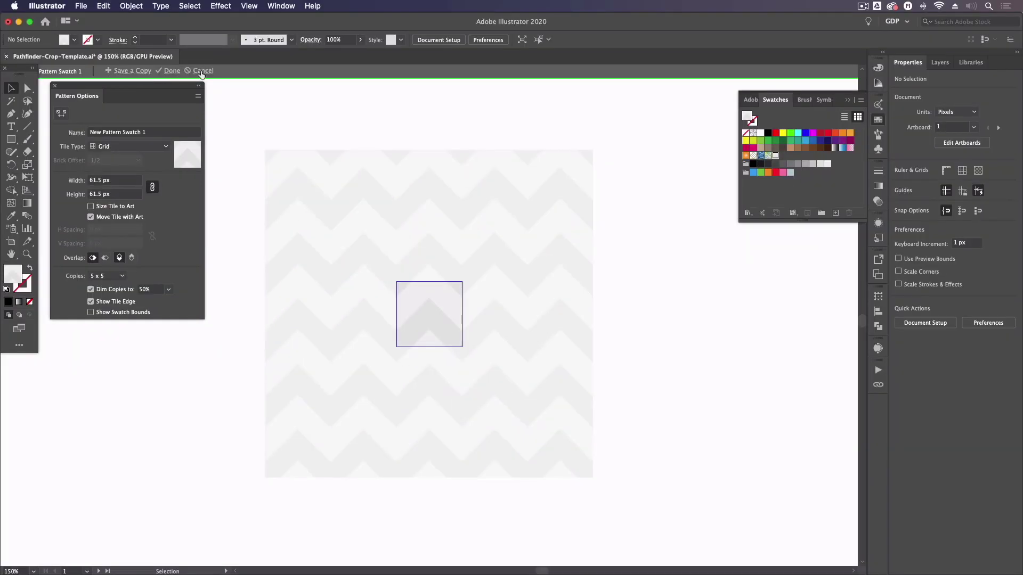
left_click(201, 73)
left_click(306, 261)
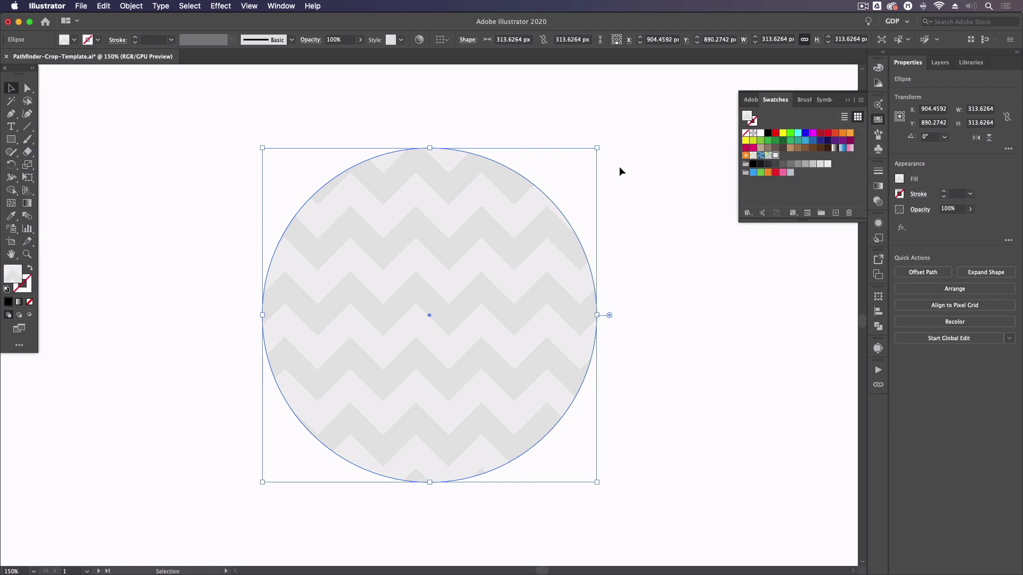
Expand the circle's chevron pattern fill into separate tile shapes and view them in Outline mode
left_click(338, 220)
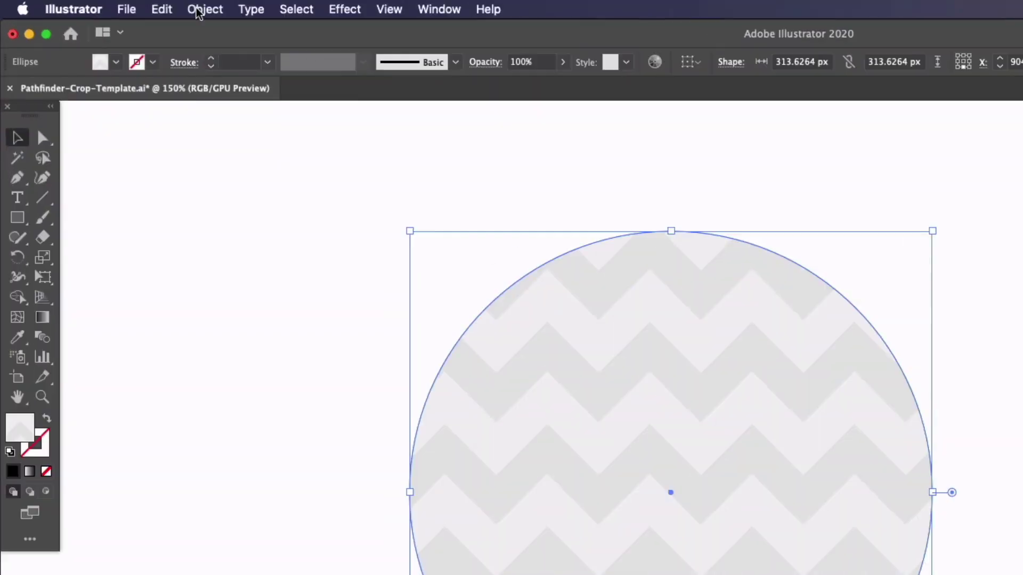
left_click(131, 6)
left_click(142, 123)
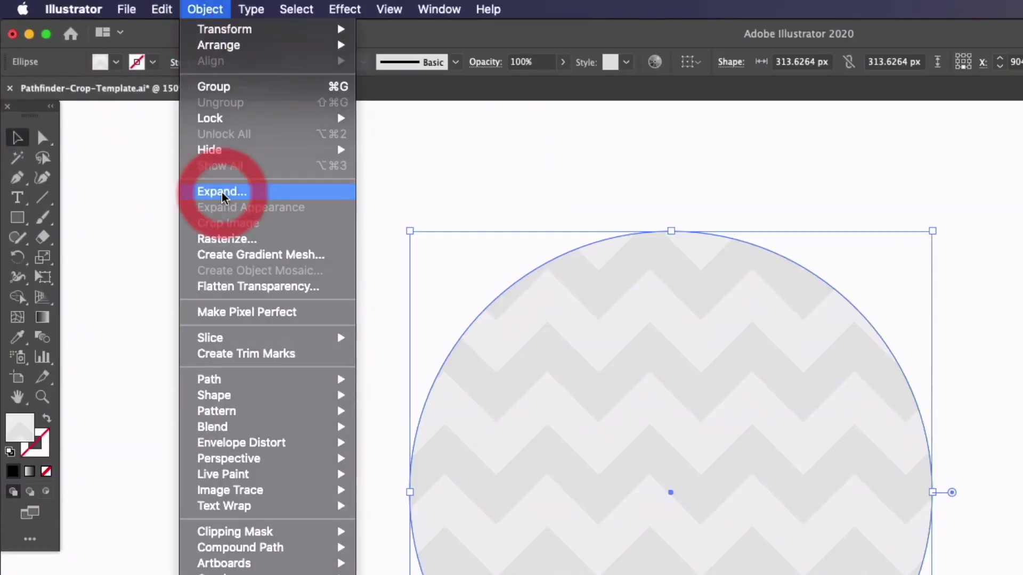
left_click(145, 284)
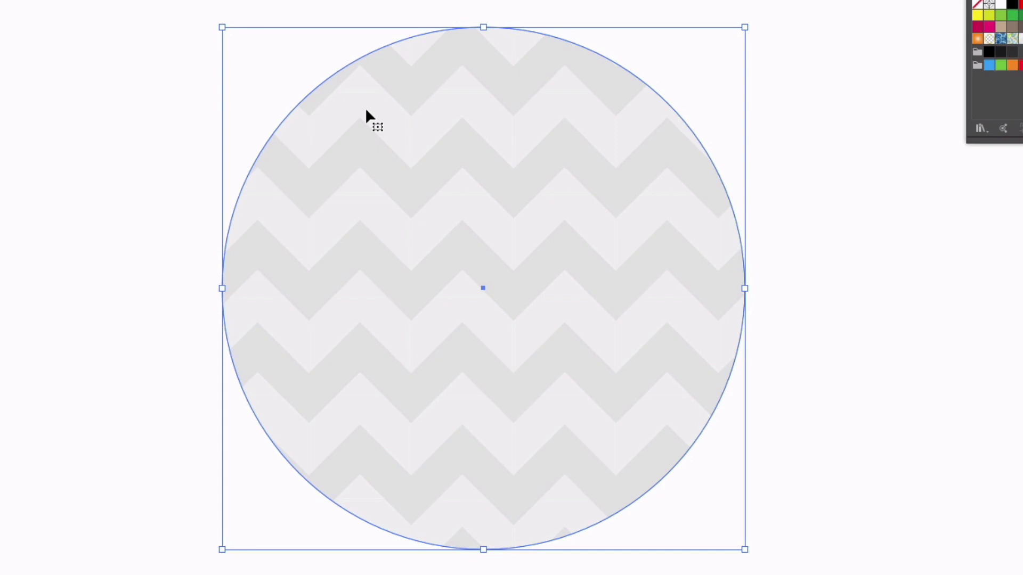
key("ctrl+y")
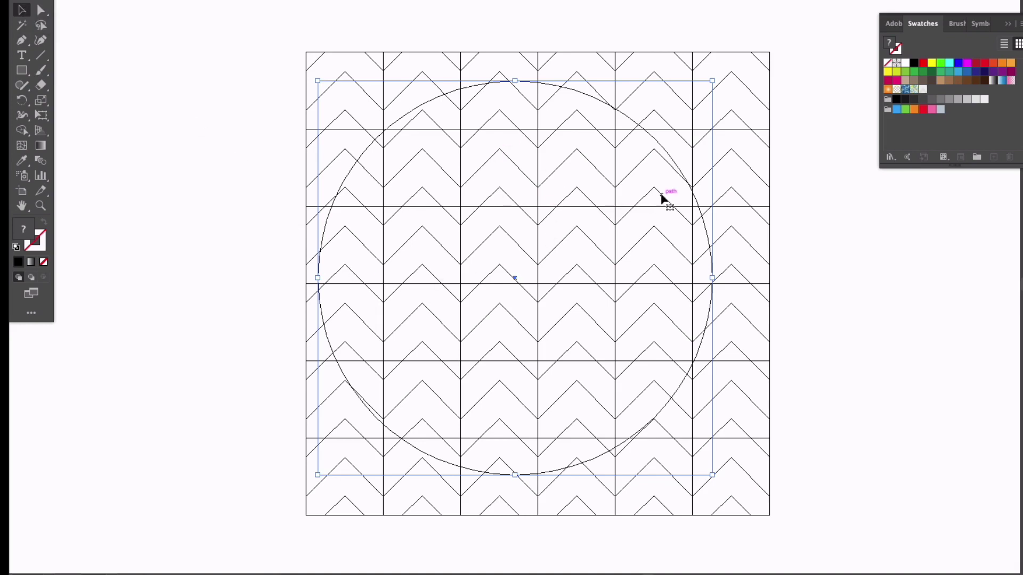
Crop the expanded chevron tiles to the circle with Pathfinder Crop, then reselect the group in Preview
left_click(1006, 302)
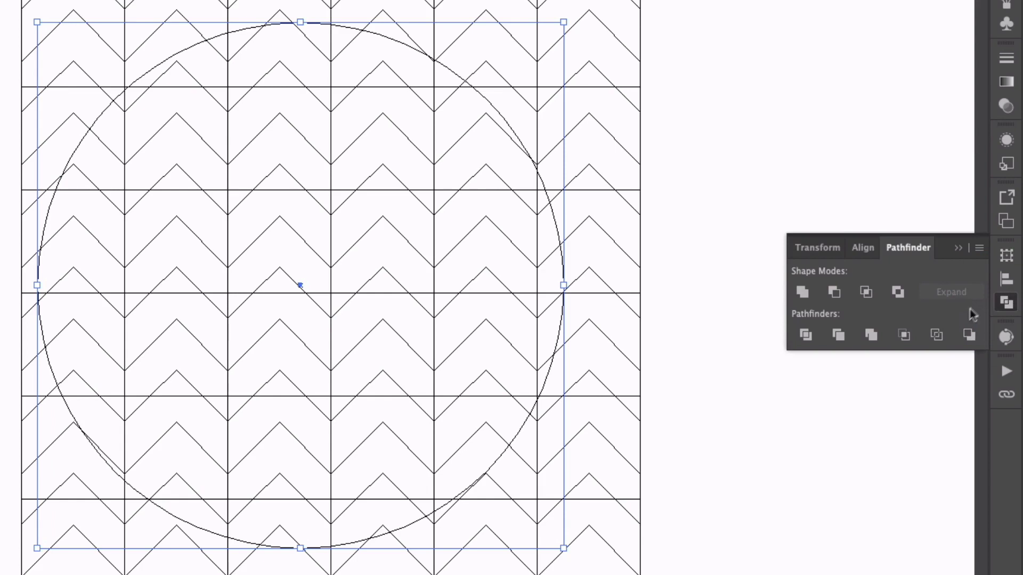
left_click(895, 339)
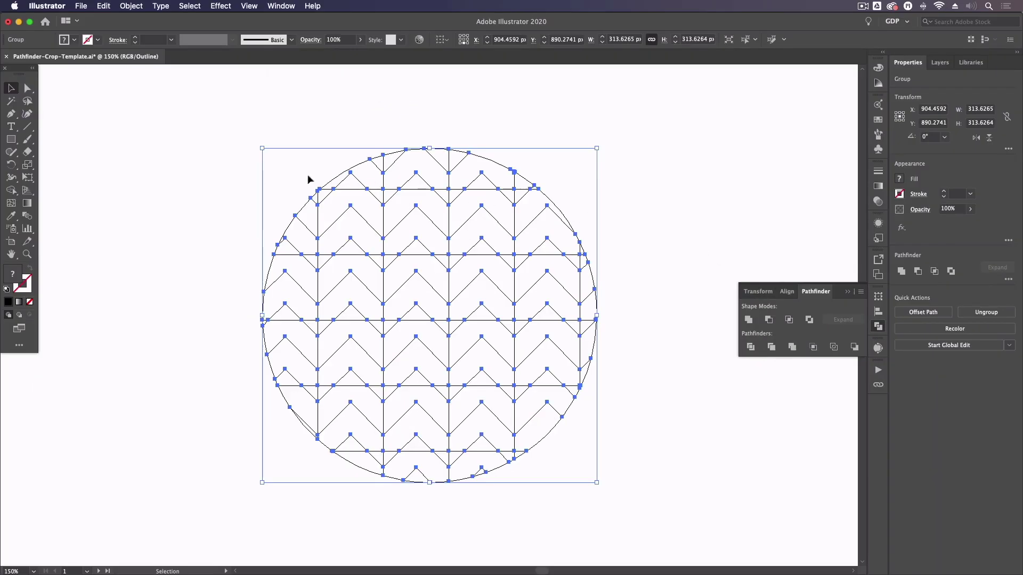
left_click(192, 258)
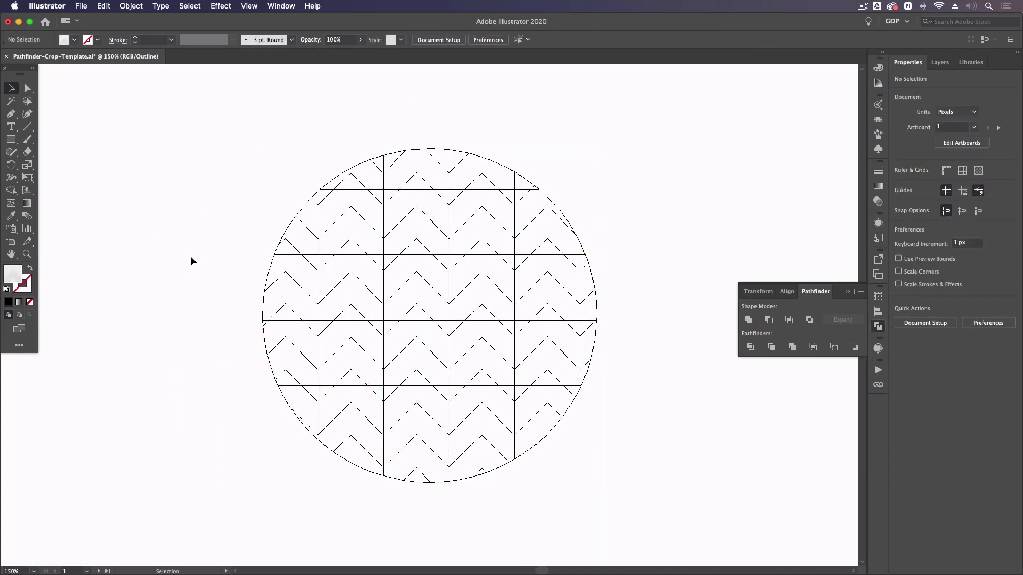
key("a")
key("ctrl+y")
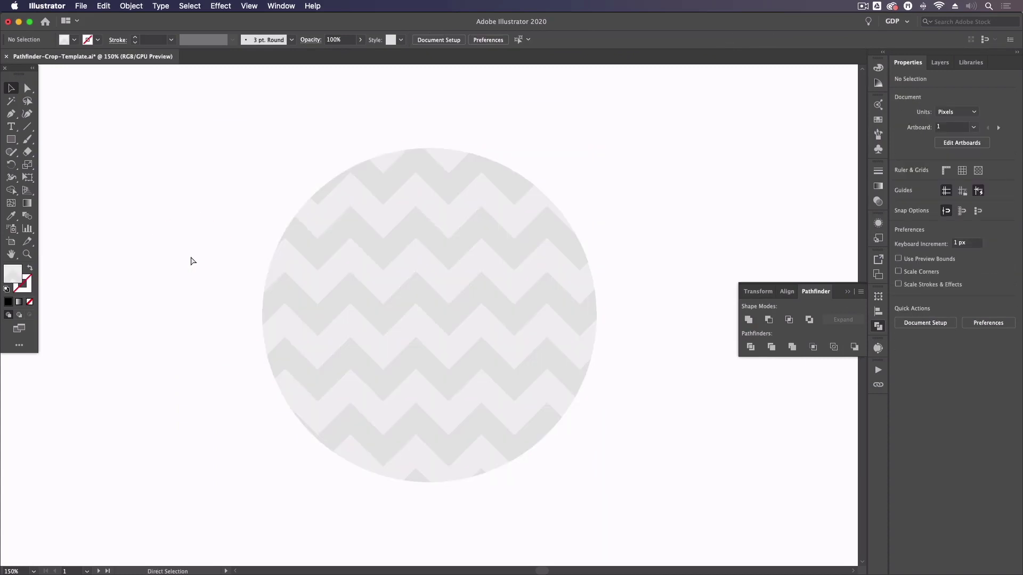
left_click(301, 245)
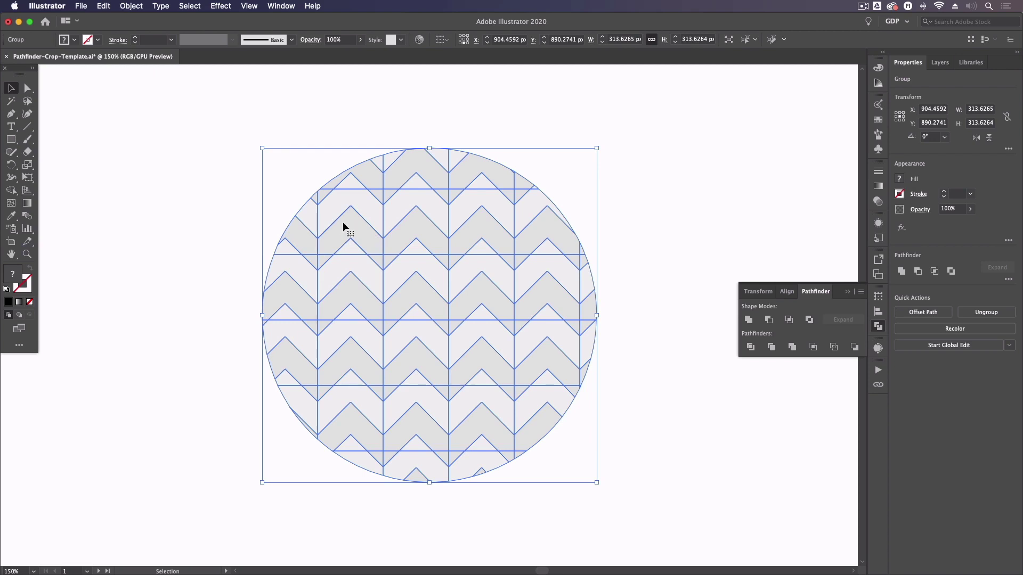
Unite all chevron pieces inside the isolated group into continuous bands, then reselect the chevron group
double_click(356, 227)
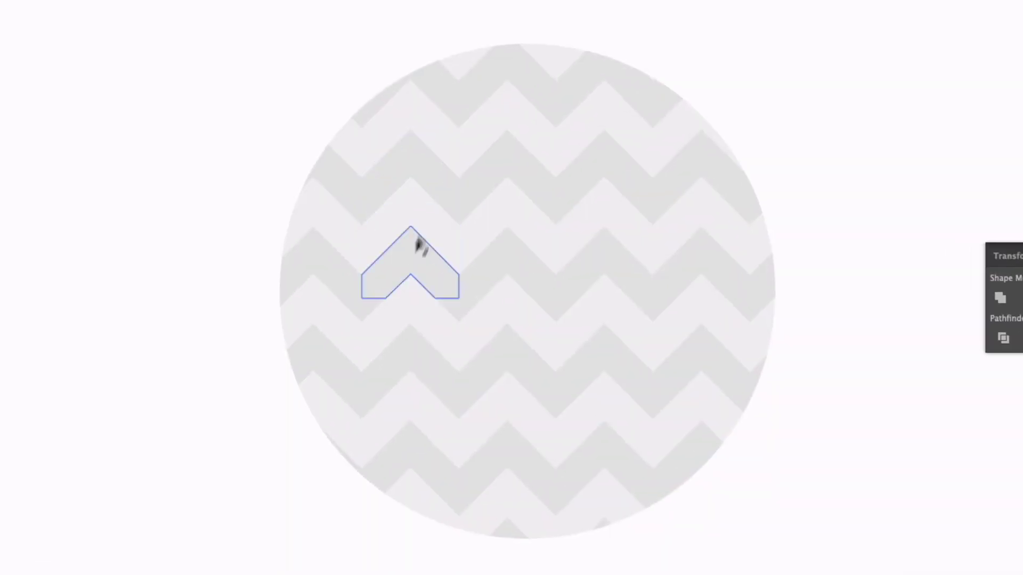
left_click(419, 163)
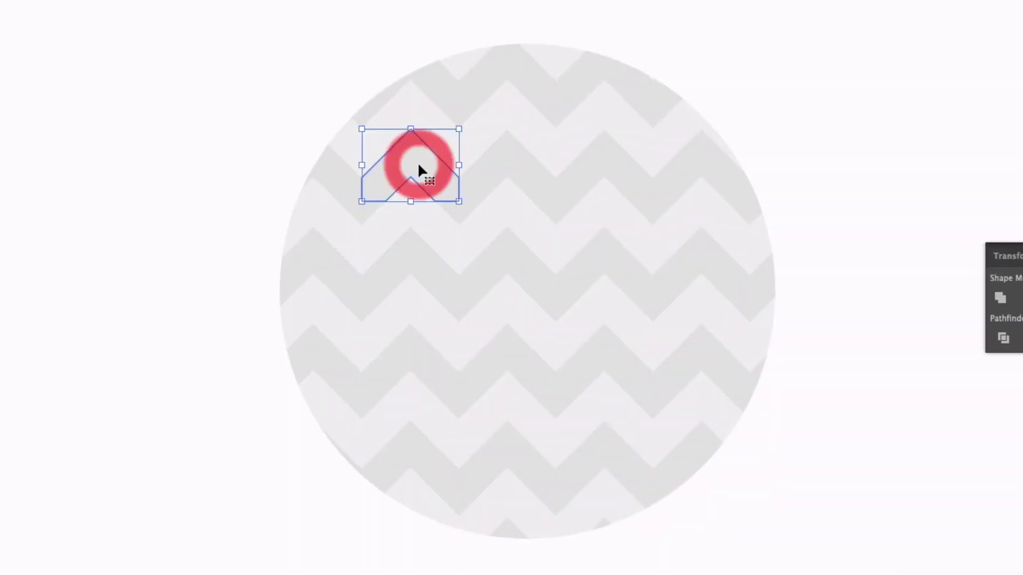
left_click_drag(423, 170, 368, 210)
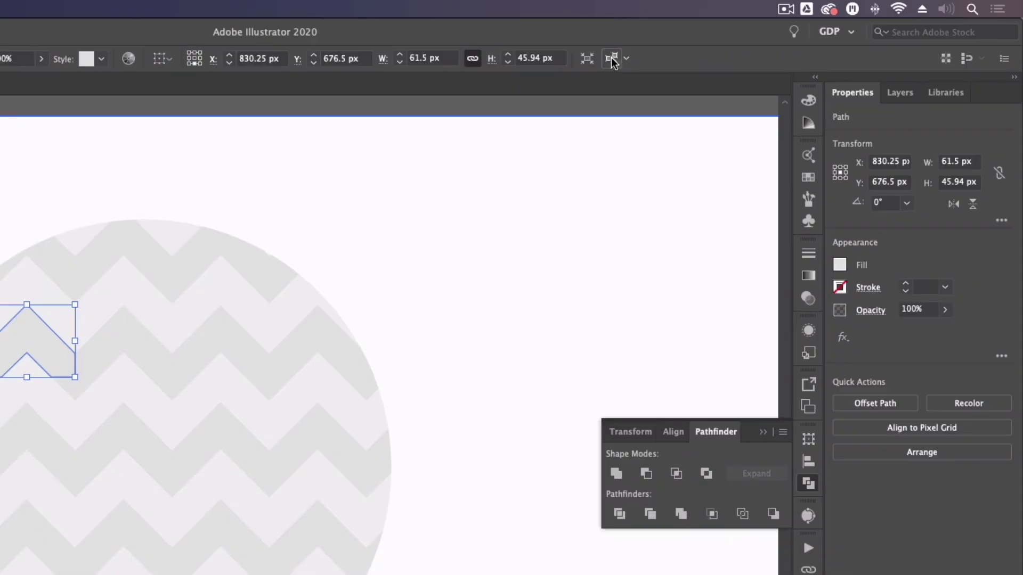
left_click(613, 56)
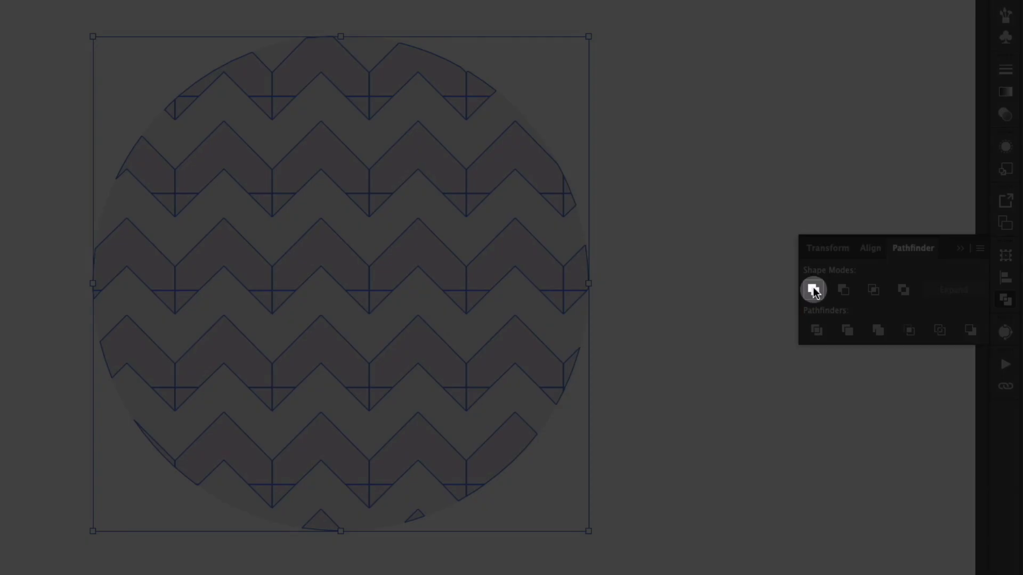
left_click(813, 290)
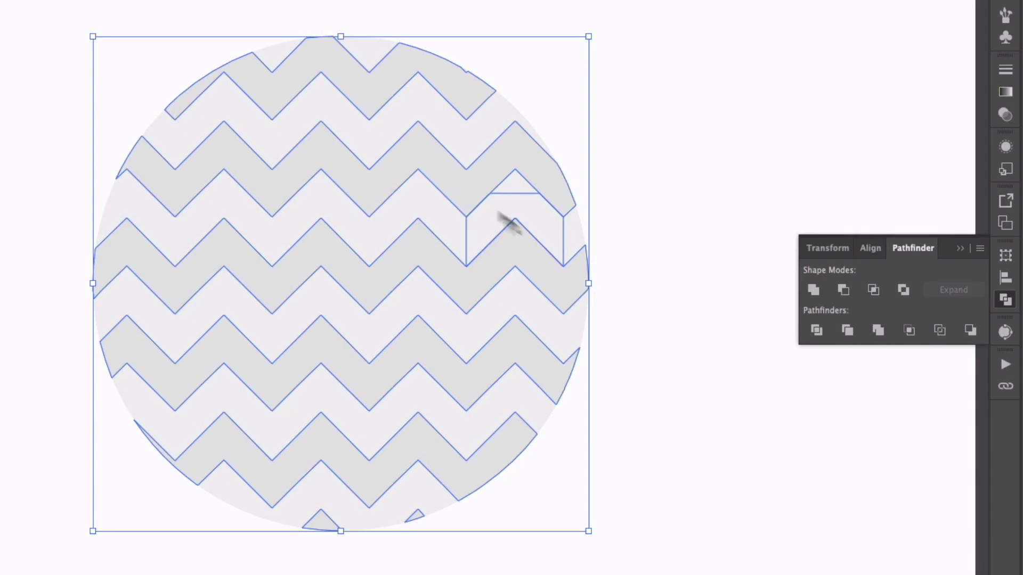
left_click(259, 138)
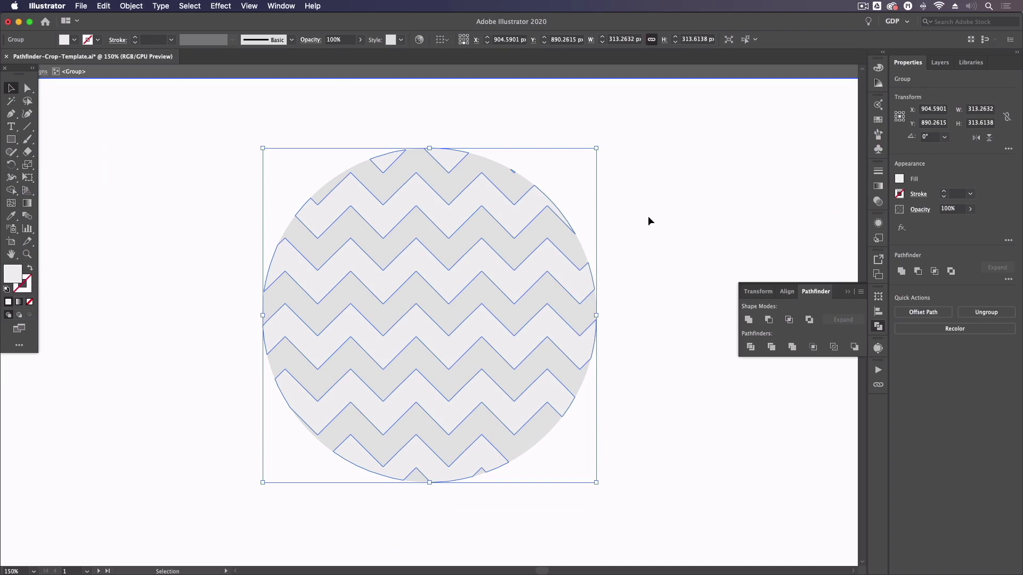
left_click(641, 174)
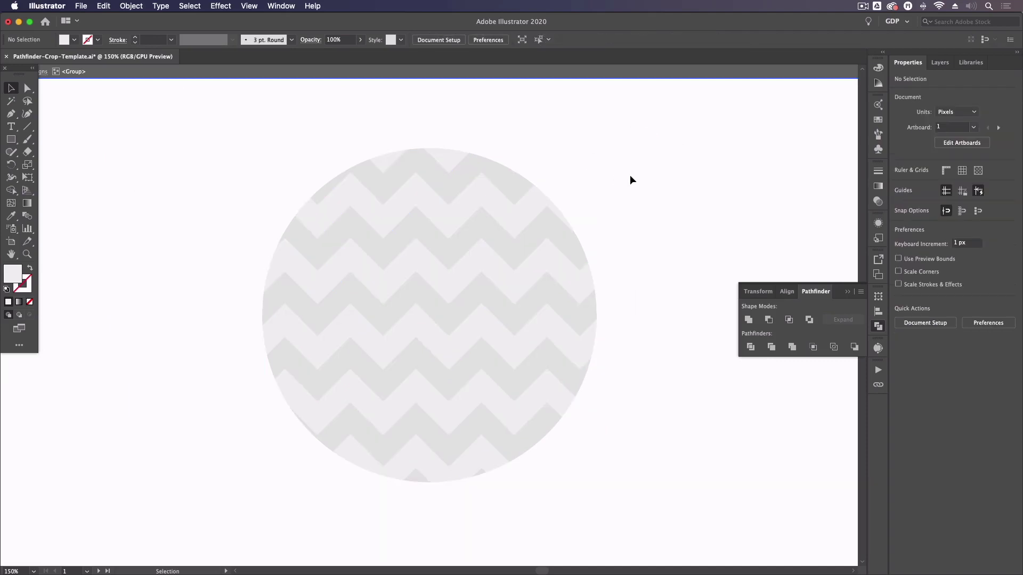
left_click_drag(630, 177, 522, 184)
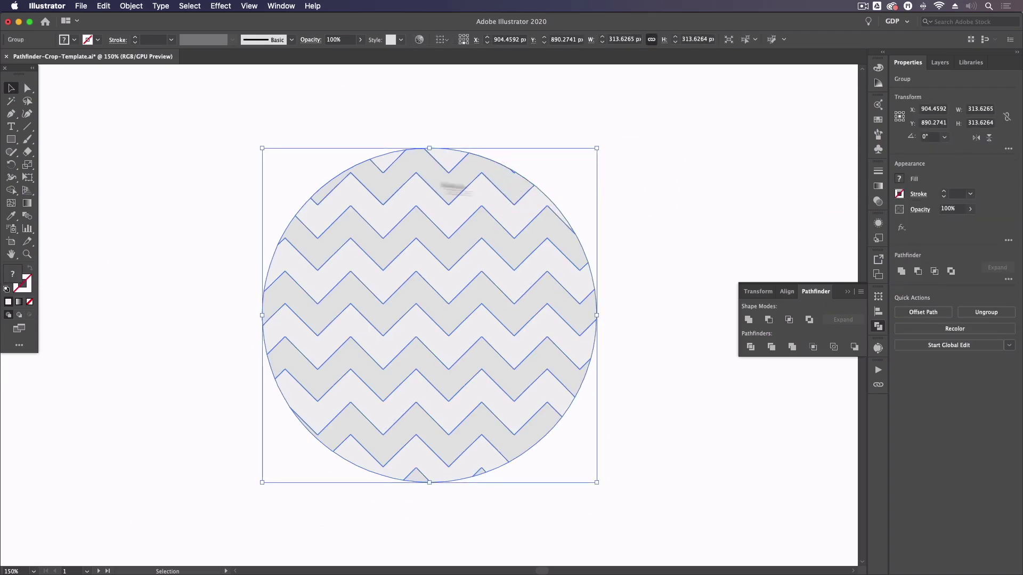
Fill the isolated chevron bands with the orange-red swatch, then exit isolation mode
double_click(304, 307)
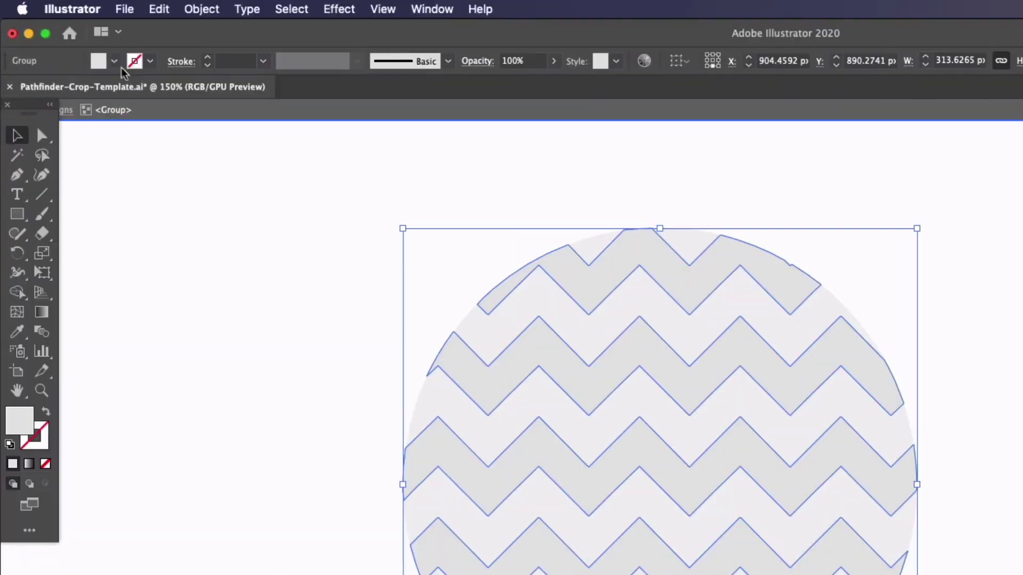
left_click(74, 39)
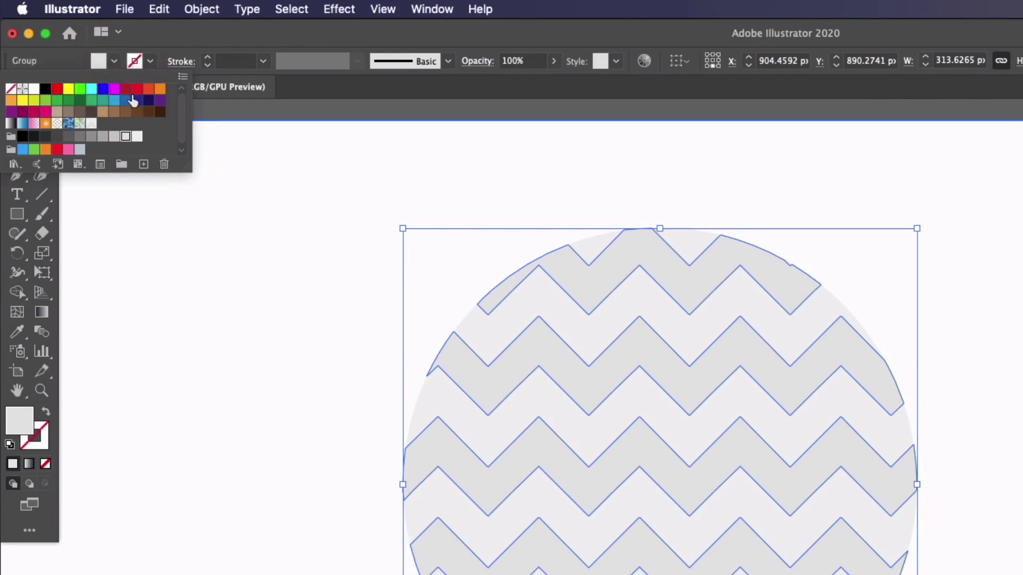
left_click(148, 88)
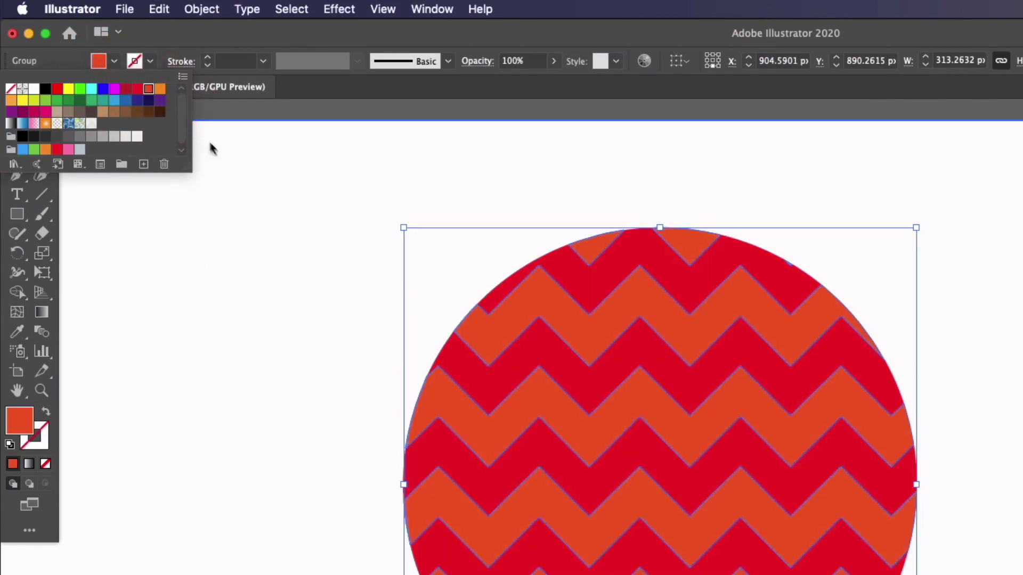
left_click(372, 256)
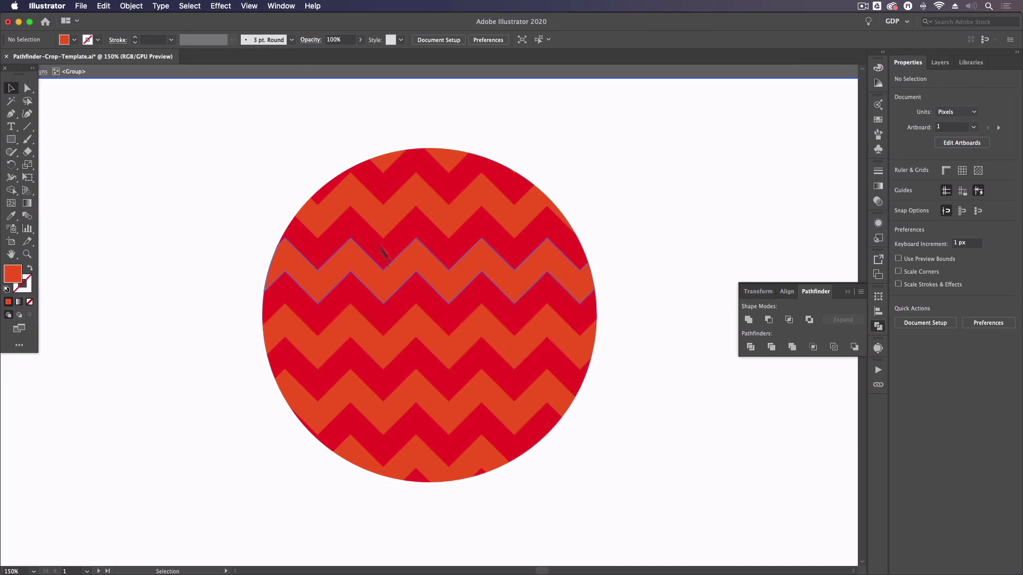
double_click(214, 227)
Zoom to 100% on the wavy-line TEXT, expand it into filled shapes, and try Pathfinder Crop
key("super+minus")
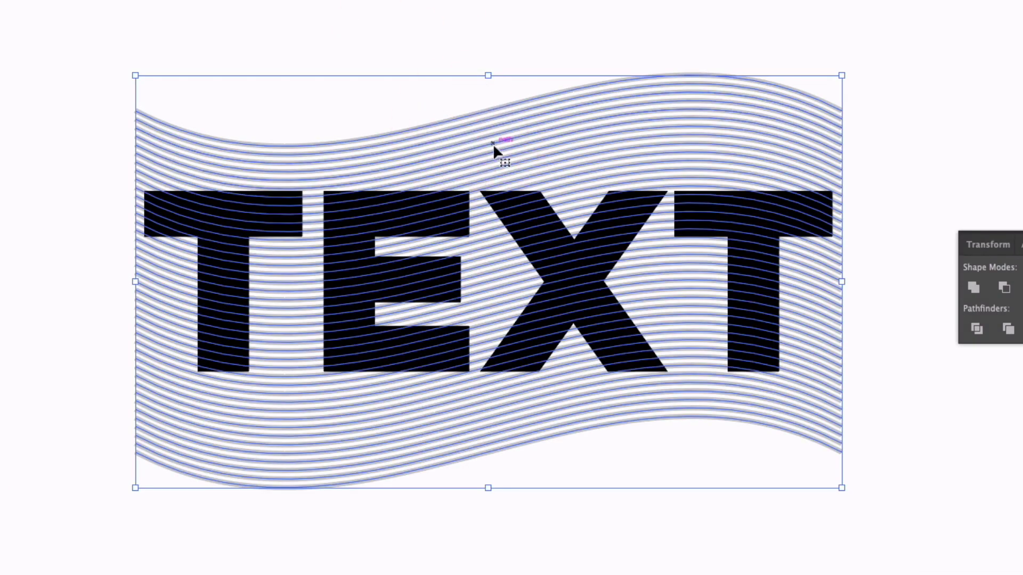
left_click(200, 9)
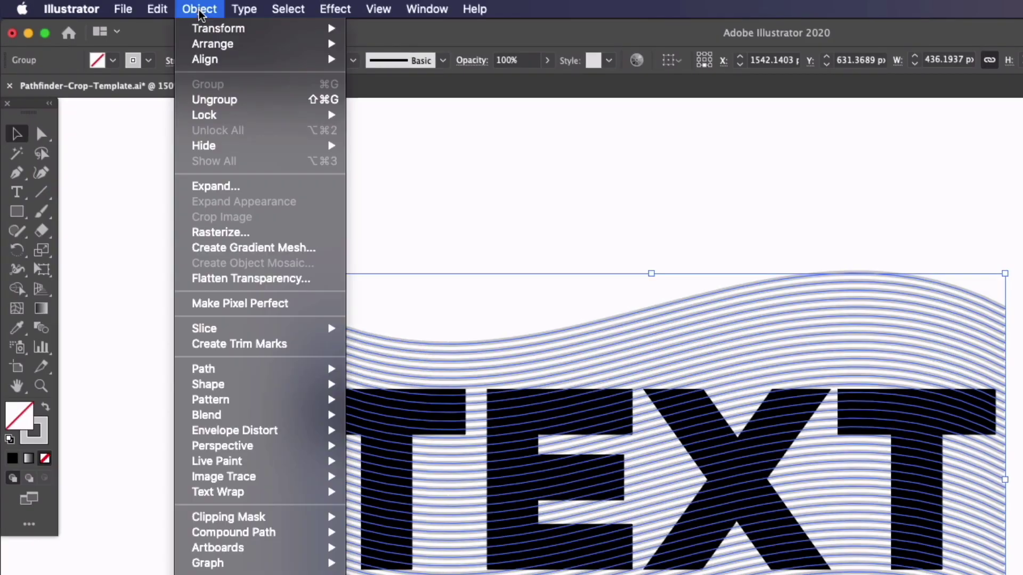
left_click(215, 186)
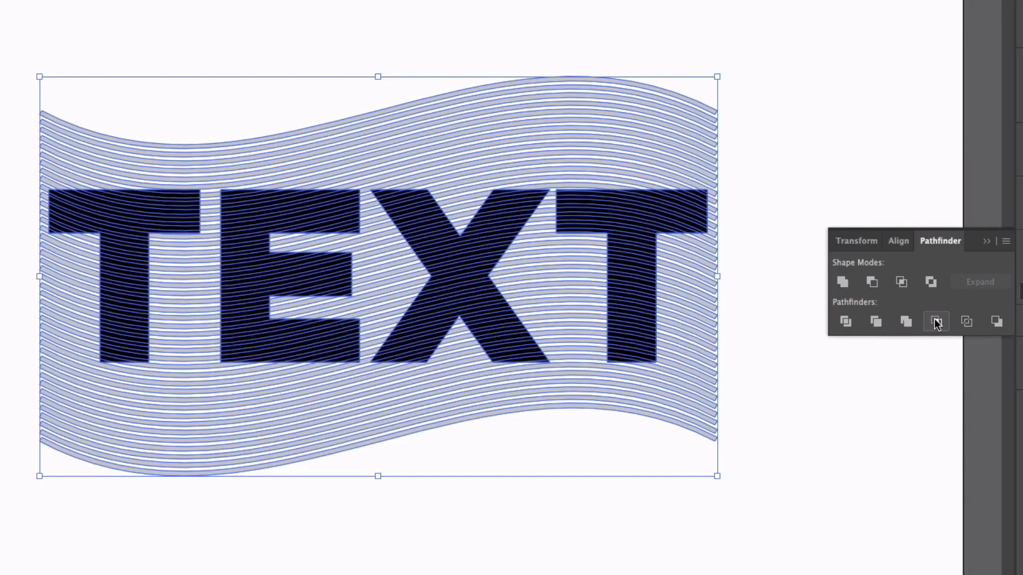
left_click(937, 323)
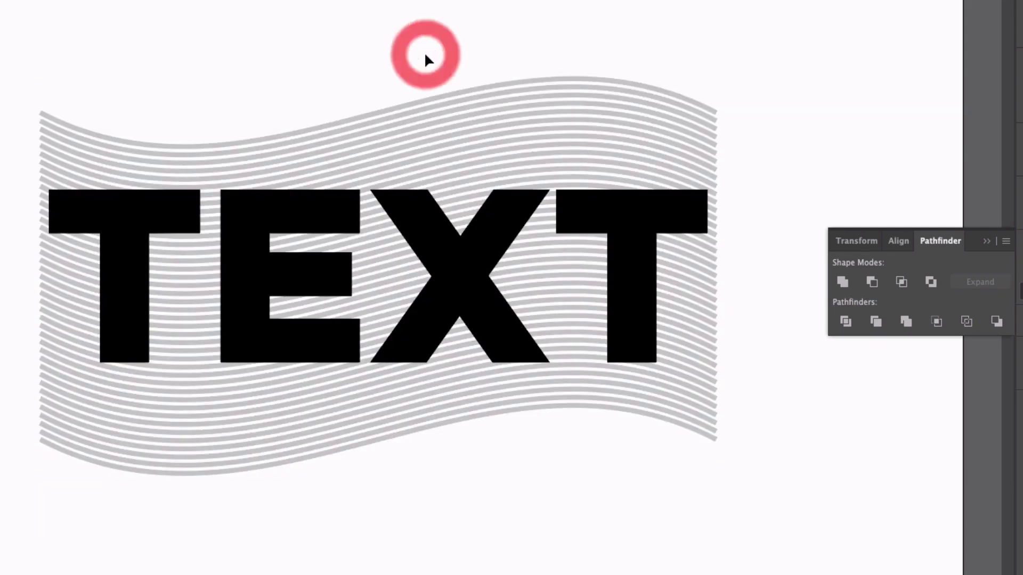
Make the TEXT letters a single compound path
left_click(424, 227)
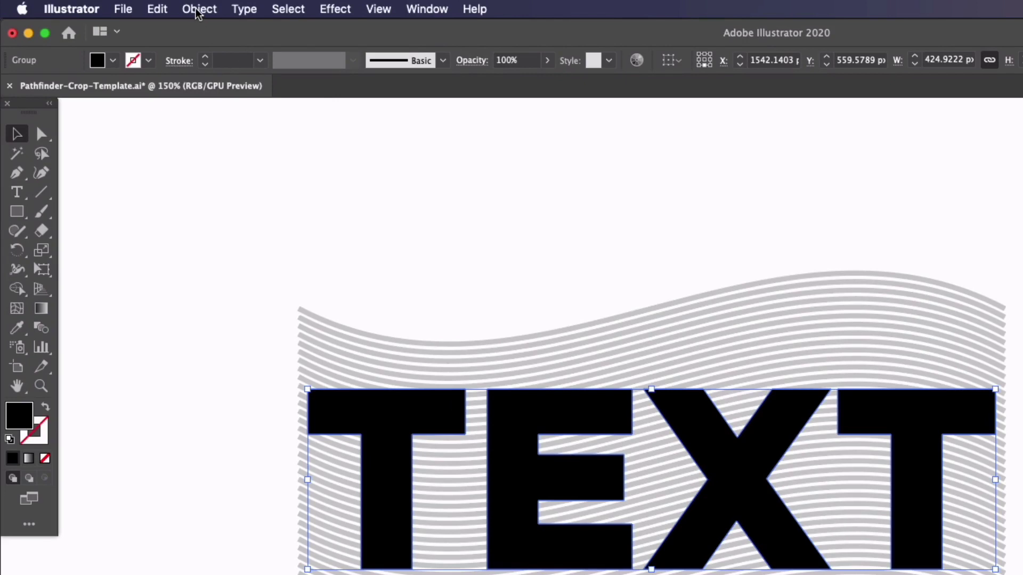
left_click(198, 10)
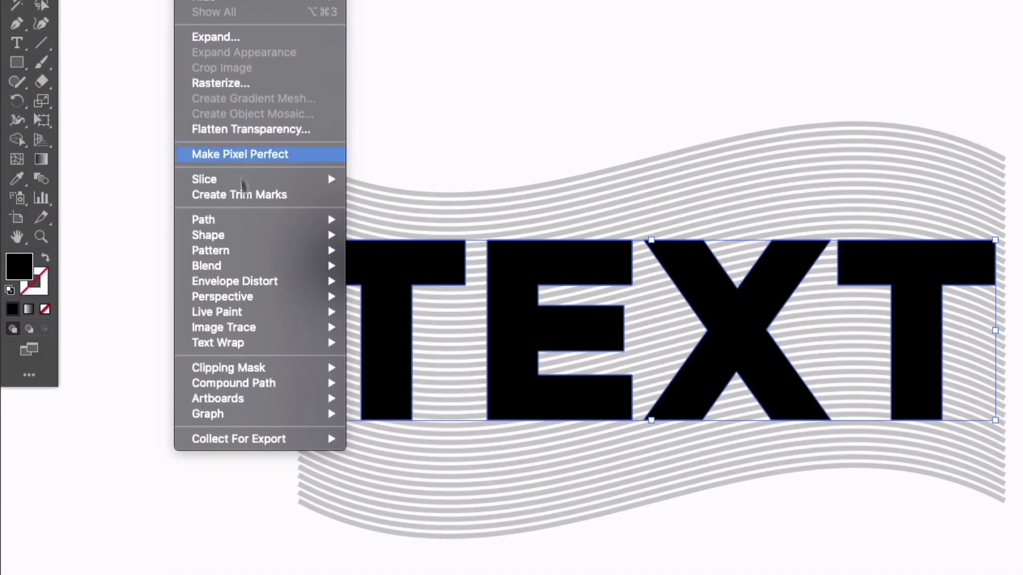
mouse_move(298, 532)
left_click(390, 388)
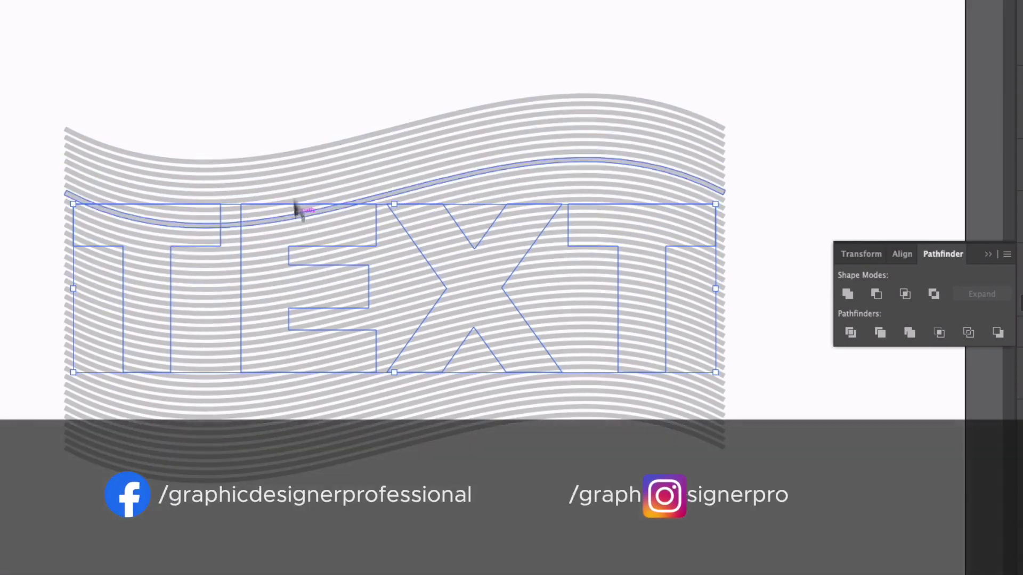
Crop the wave lines to the TEXT letter shapes with Pathfinder Crop, then zoom to 50%
left_click(231, 32)
left_click_drag(231, 32, 429, 320)
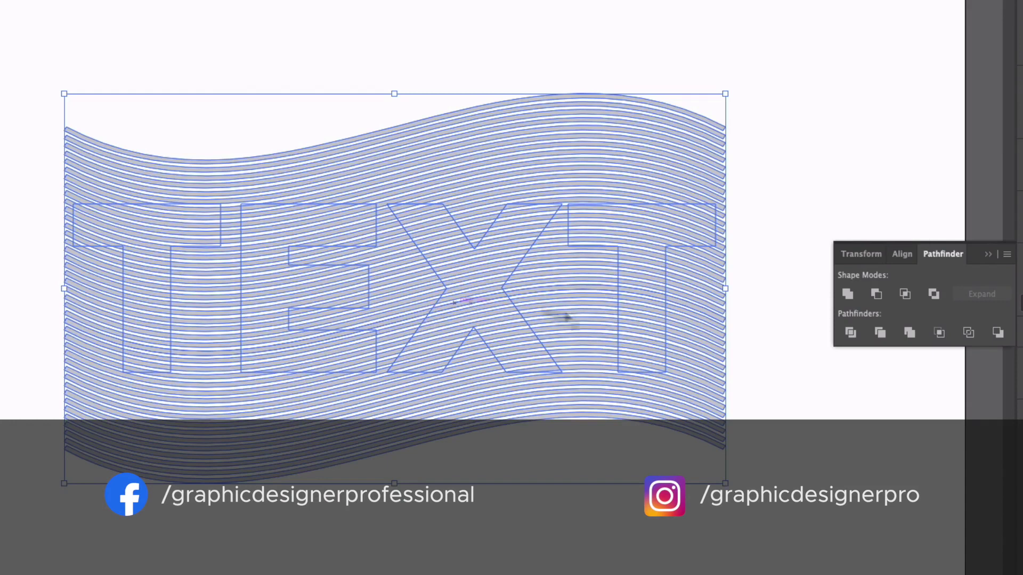
left_click(940, 333)
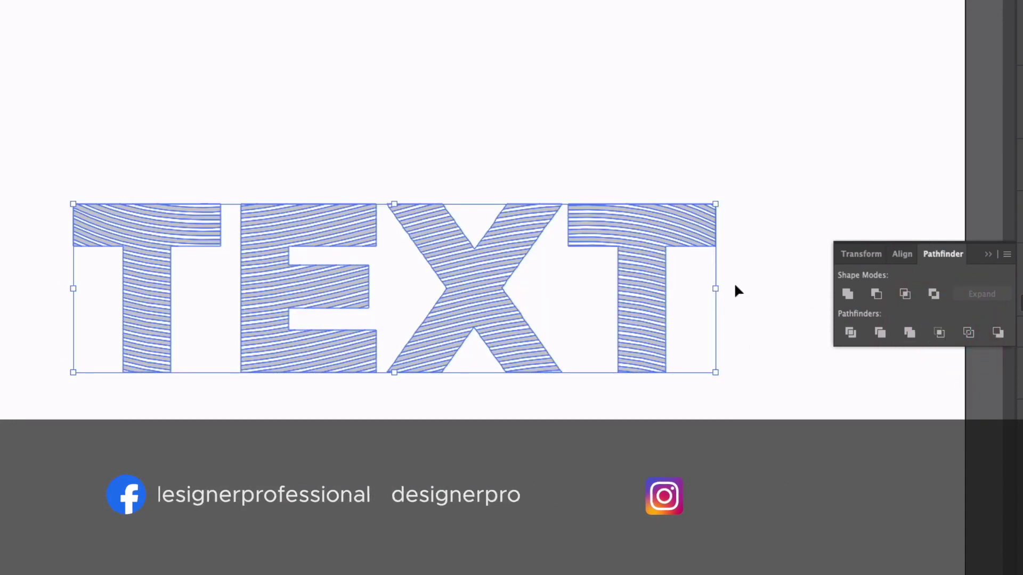
left_click(290, 137)
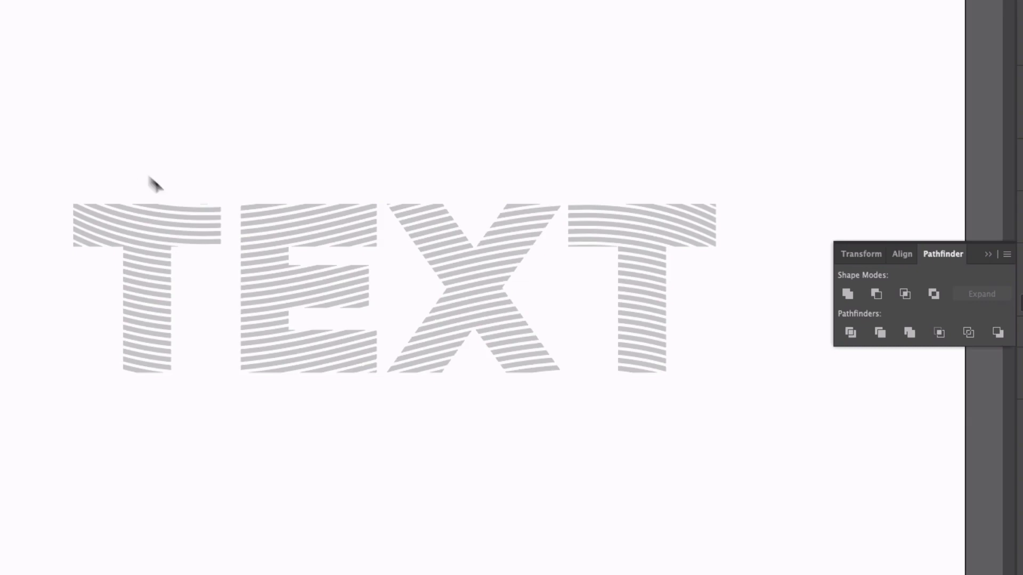
left_click(194, 226)
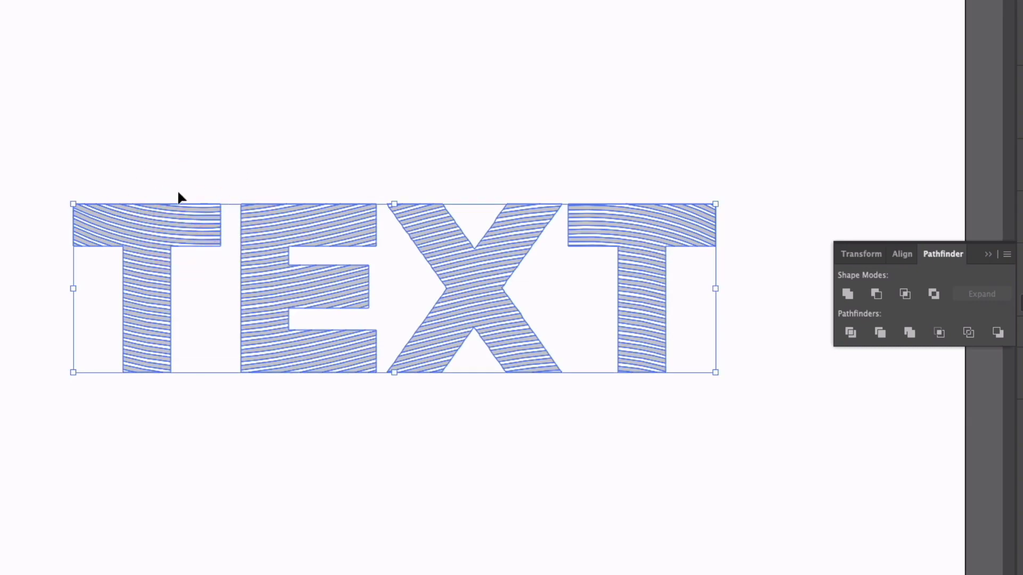
left_click(193, 162)
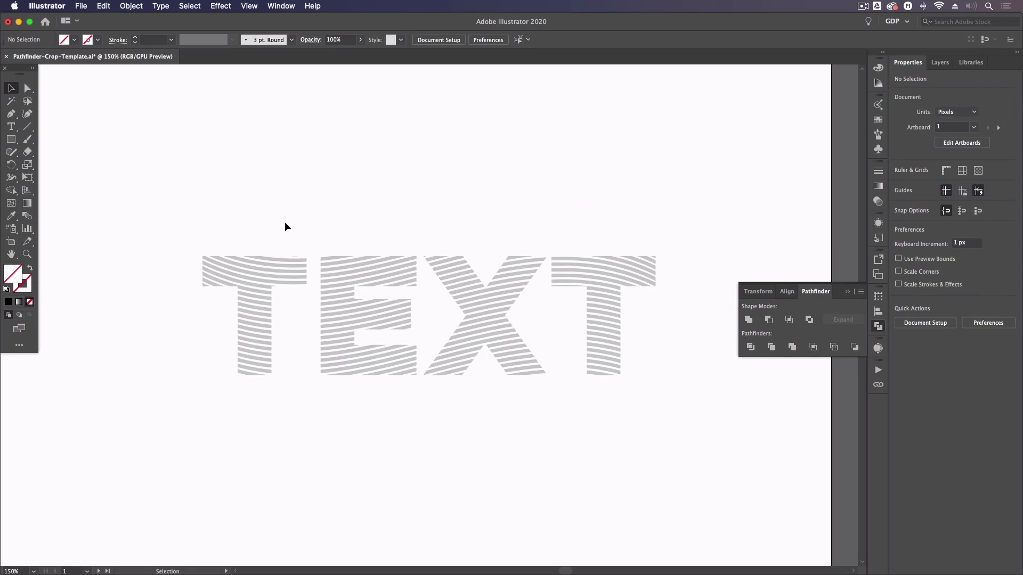
key("super+minus")
key("super+minus")
key("super+minus")
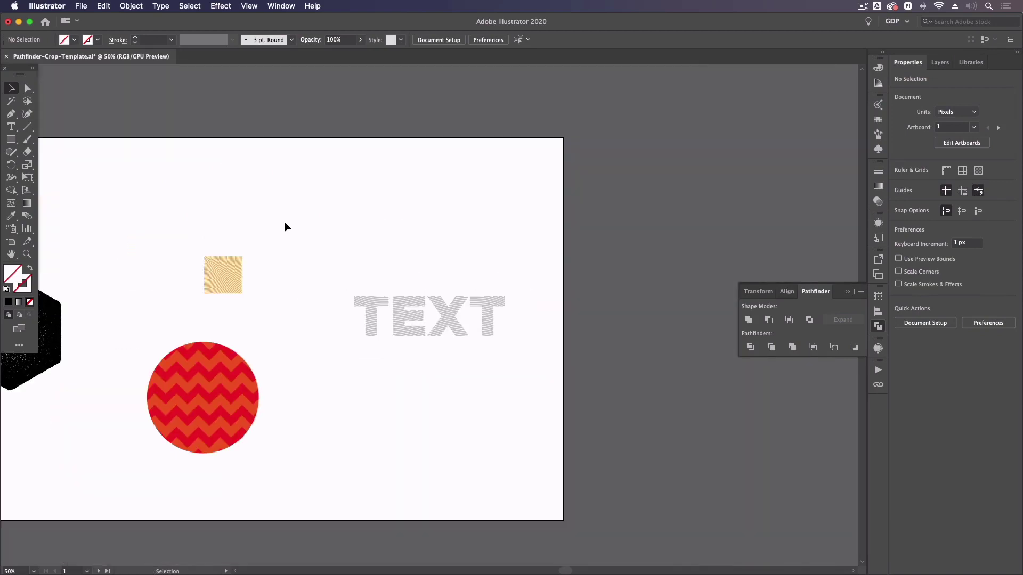
Pan the canvas right to show the nut, square, zigzag circle and TEXT together
left_click_drag(197, 231, 418, 225)
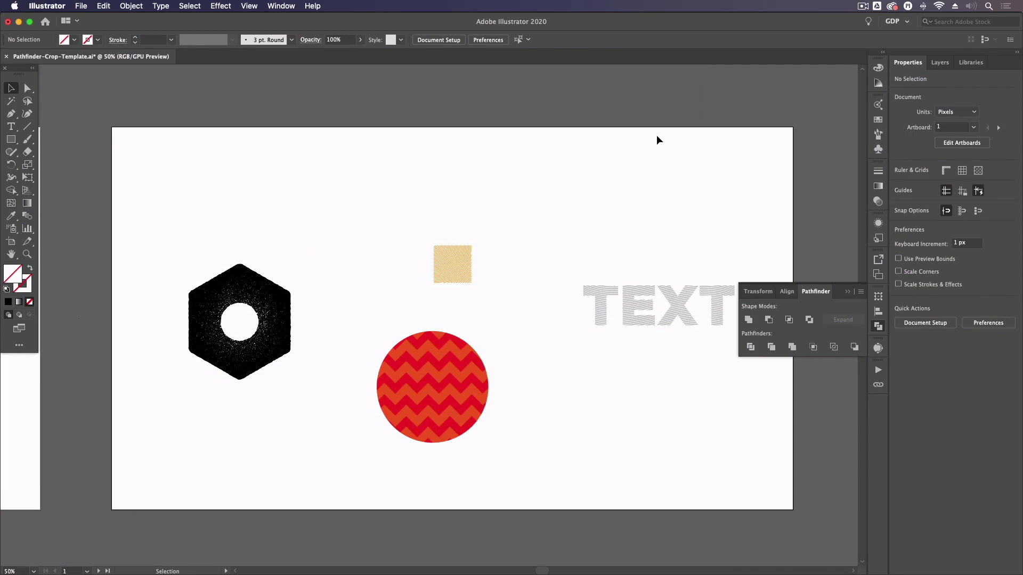